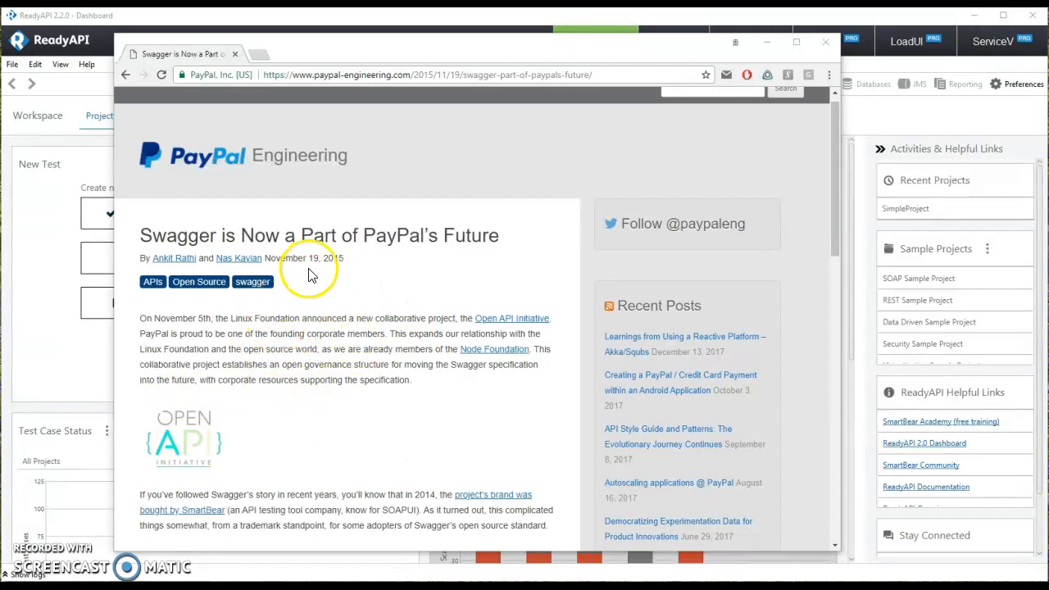
Step: Read through PayPal Engineering's Swagger article in Chrome, then bring the ReadyAPI Dashboard forward
scroll(336, 274, down, 1)
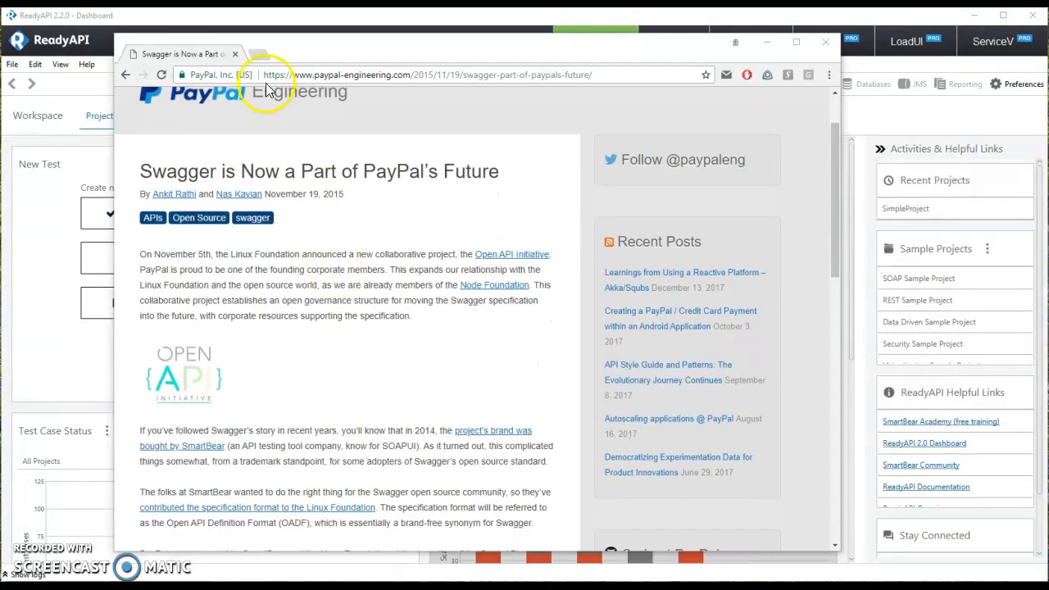
scroll(361, 273, down, 3)
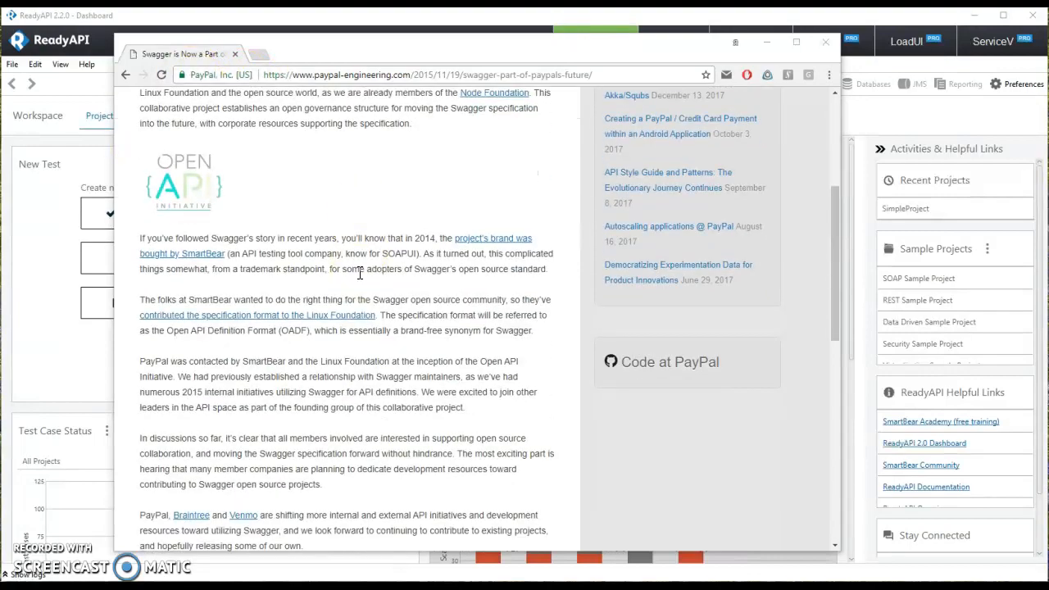
scroll(359, 273, down, 8)
scroll(360, 273, up, 9)
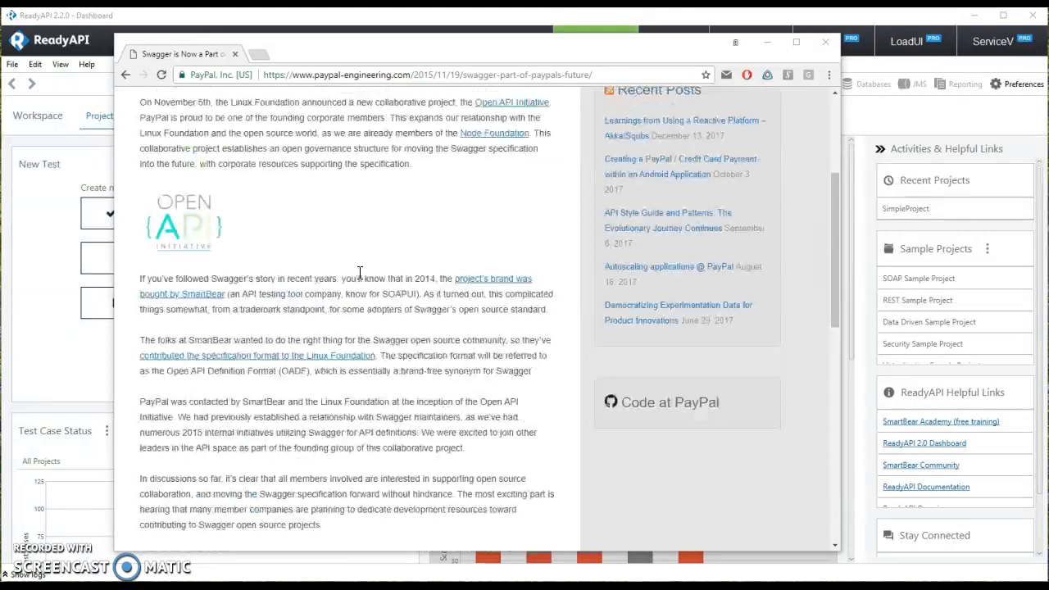
scroll(359, 273, up, 4)
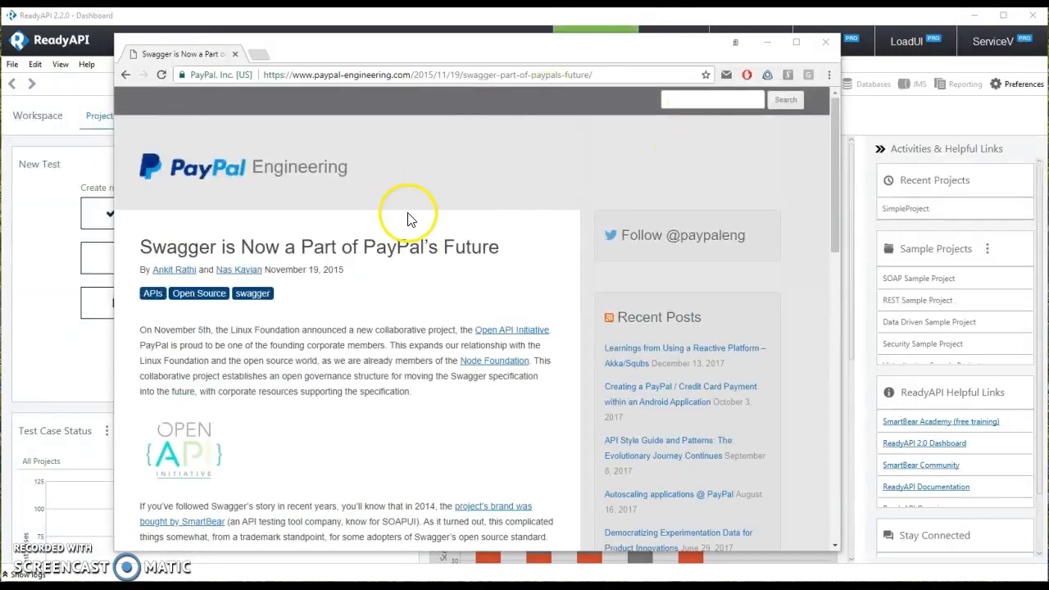
click(282, 22)
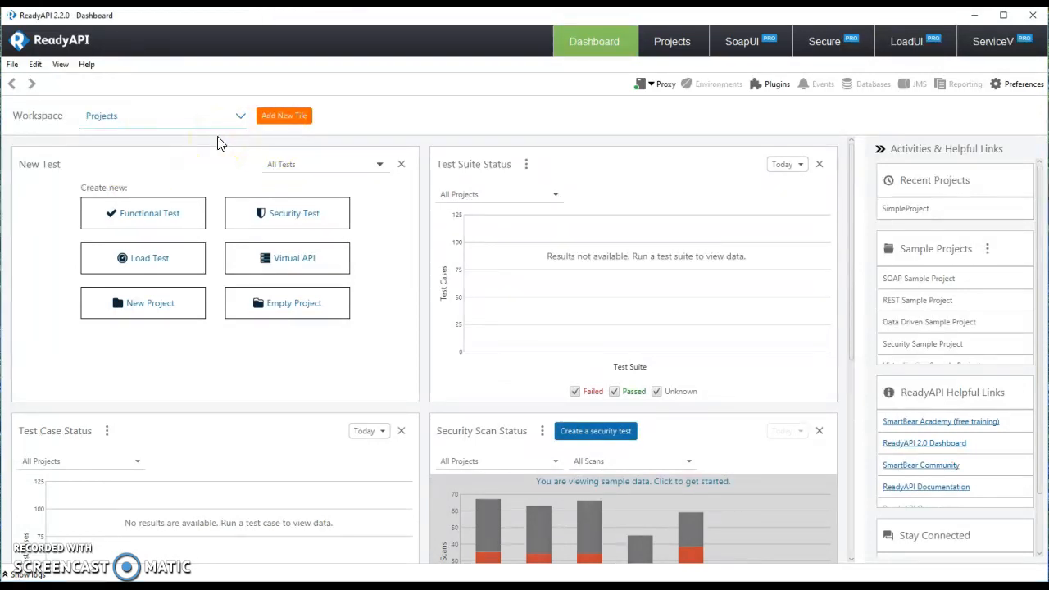
Step: Install the SwaggerHub Import/Export plugin 1.2.0 through the Plugin Manager, then close the manager
click(18, 65)
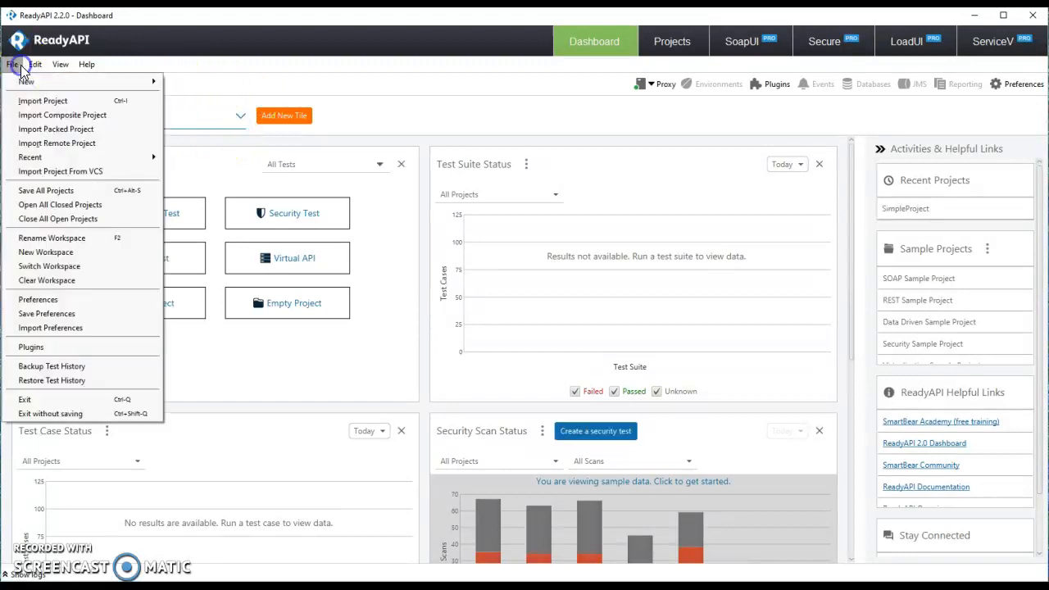
click(83, 347)
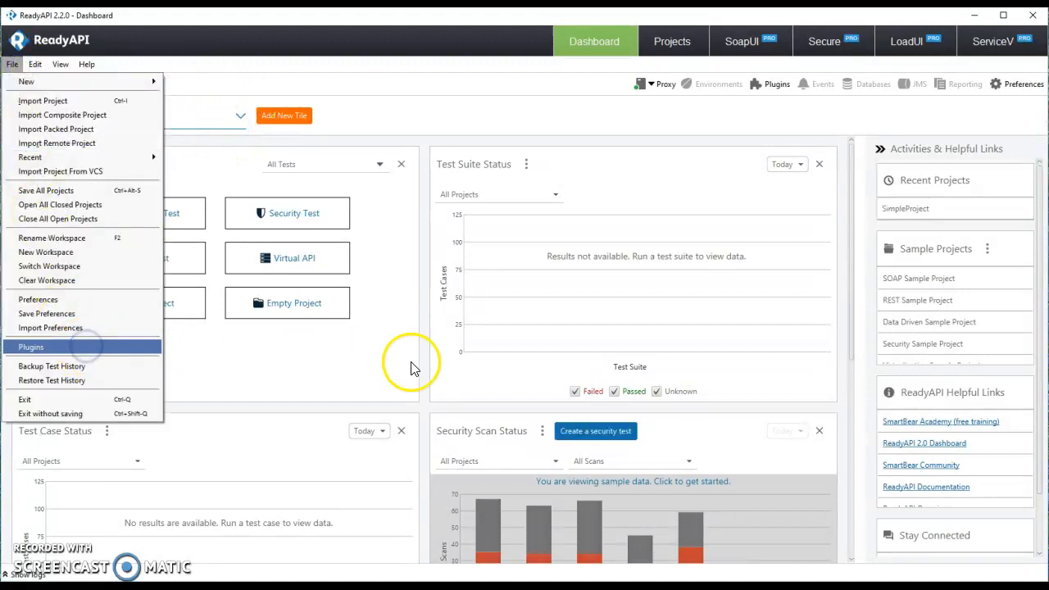
scroll(365, 343, down, 1)
scroll(365, 342, down, 2)
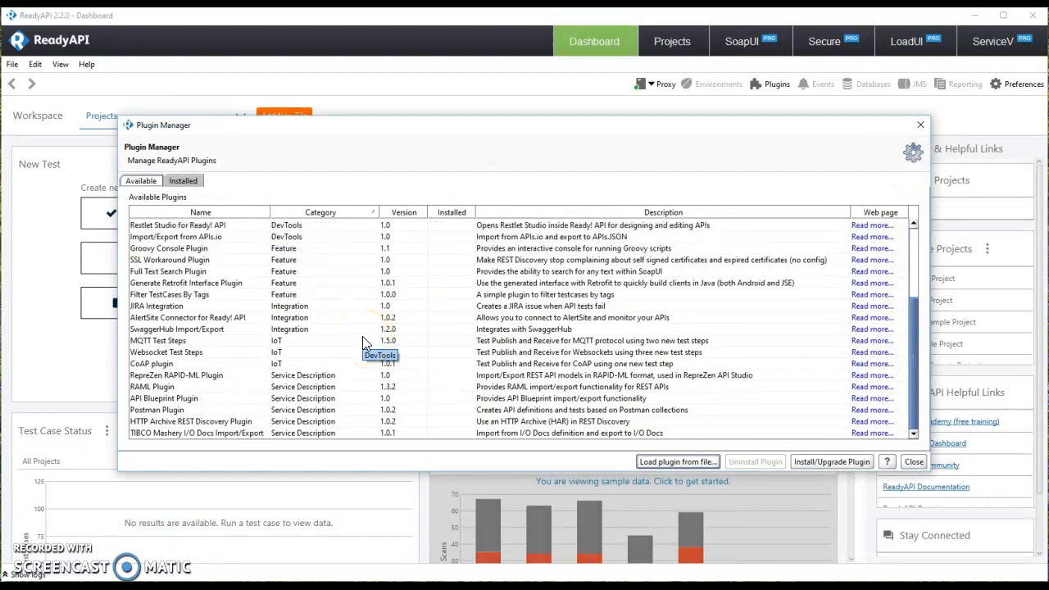
click(186, 332)
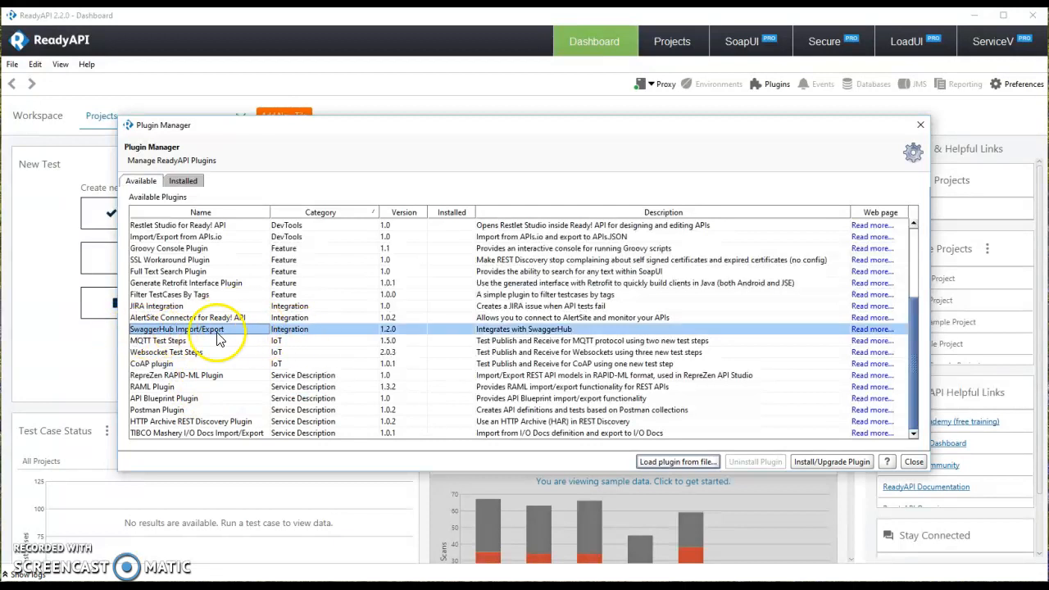
click(821, 461)
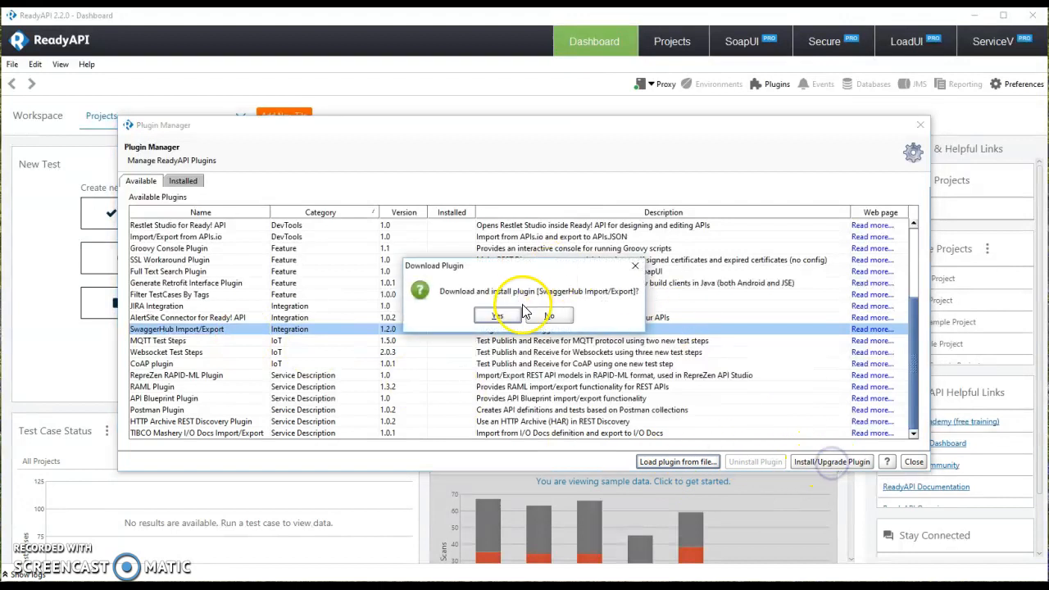
click(498, 316)
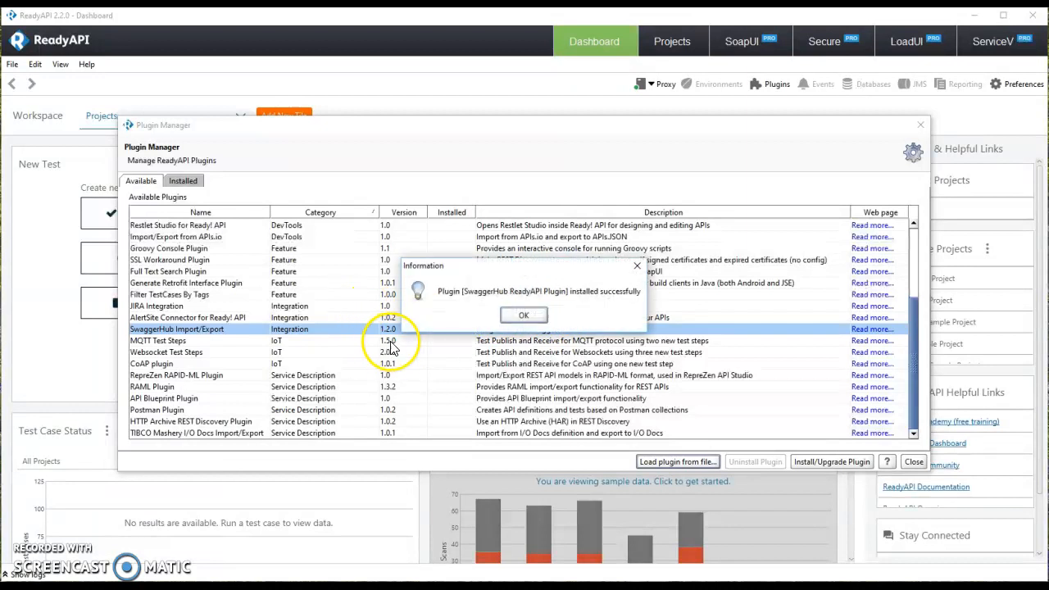
click(524, 316)
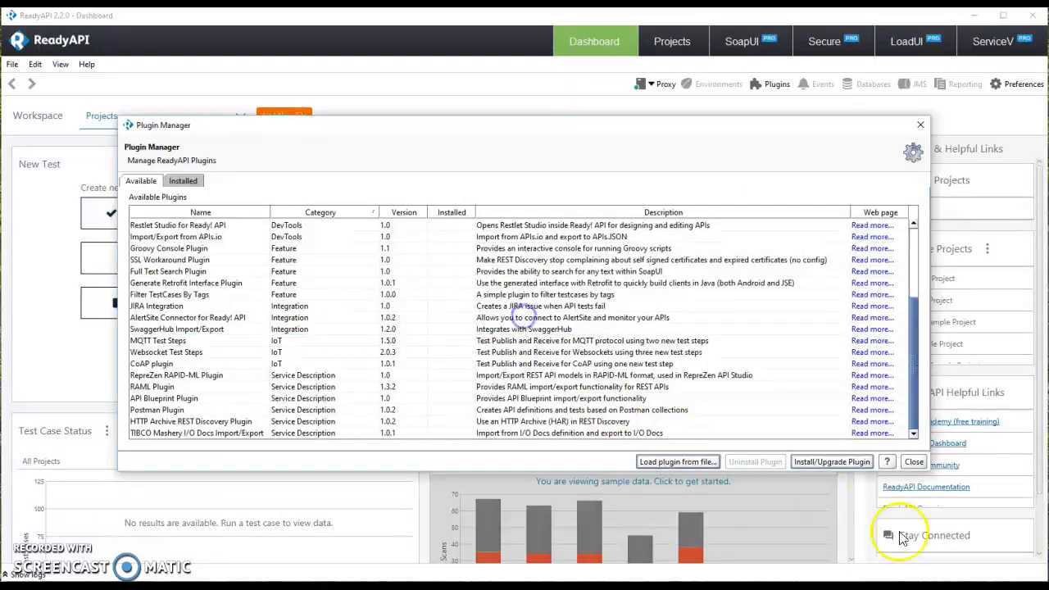
click(915, 462)
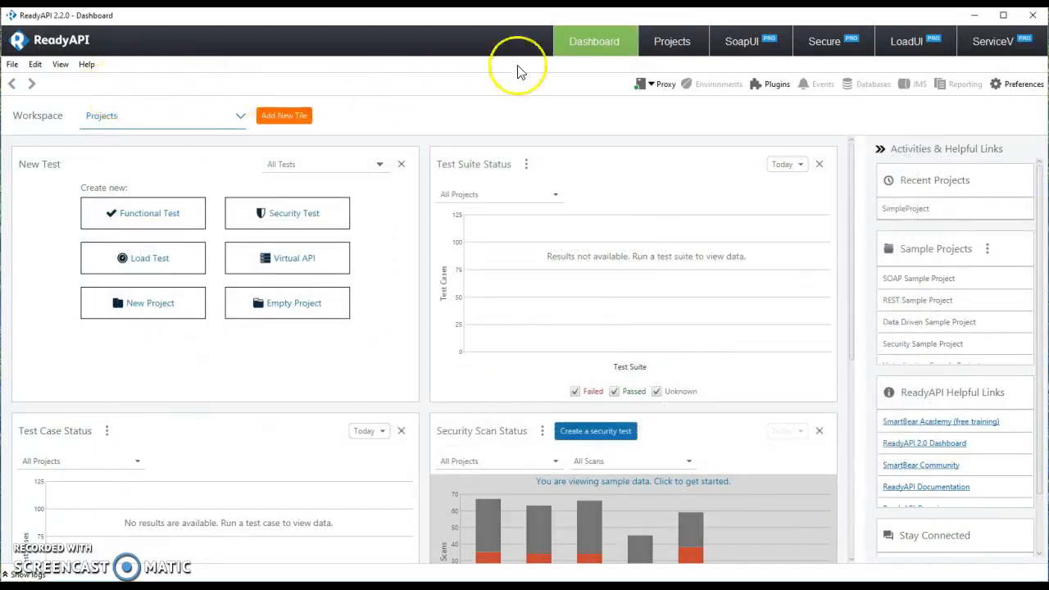
Step: Start a new project from an API definition imported from SwaggerHub
click(10, 65)
click(24, 82)
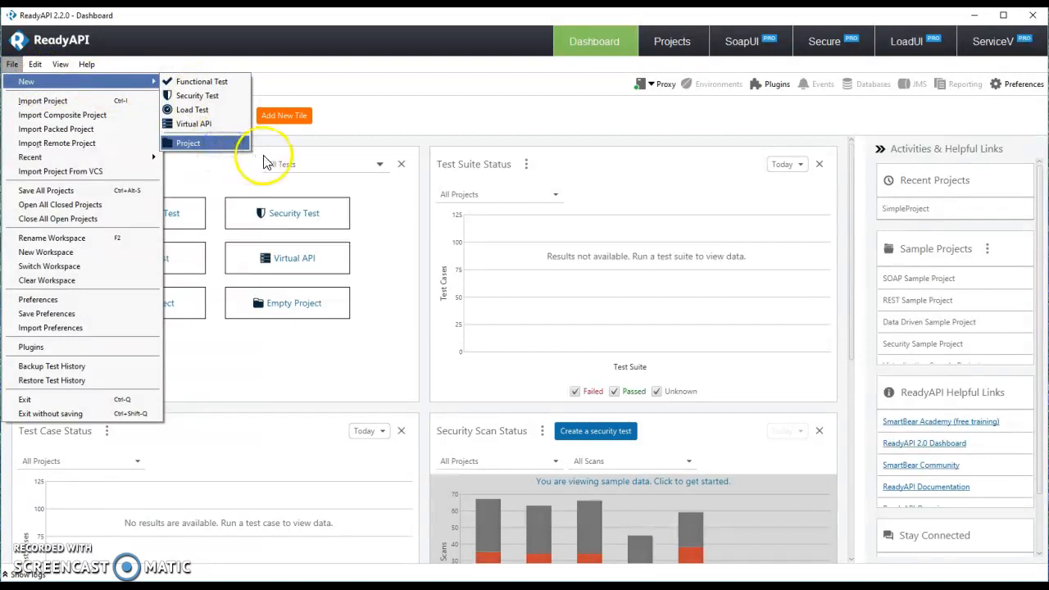
click(238, 142)
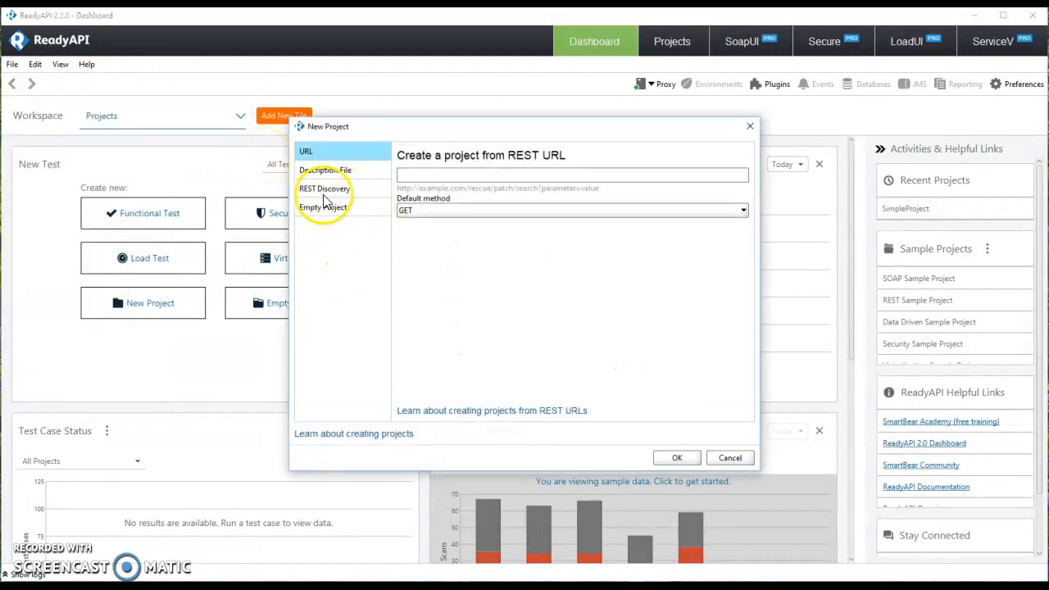
click(333, 170)
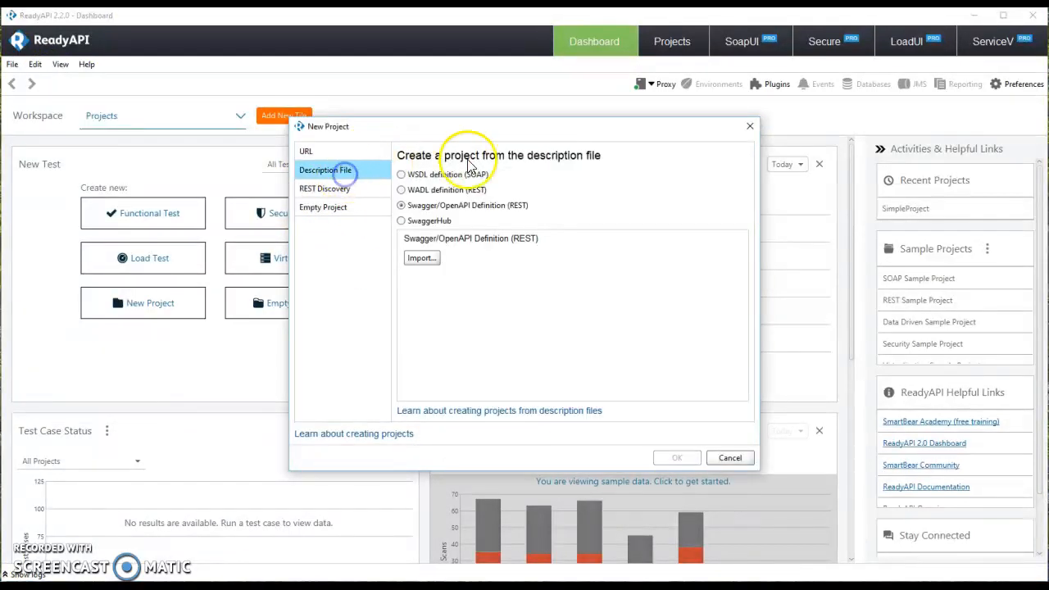
click(404, 222)
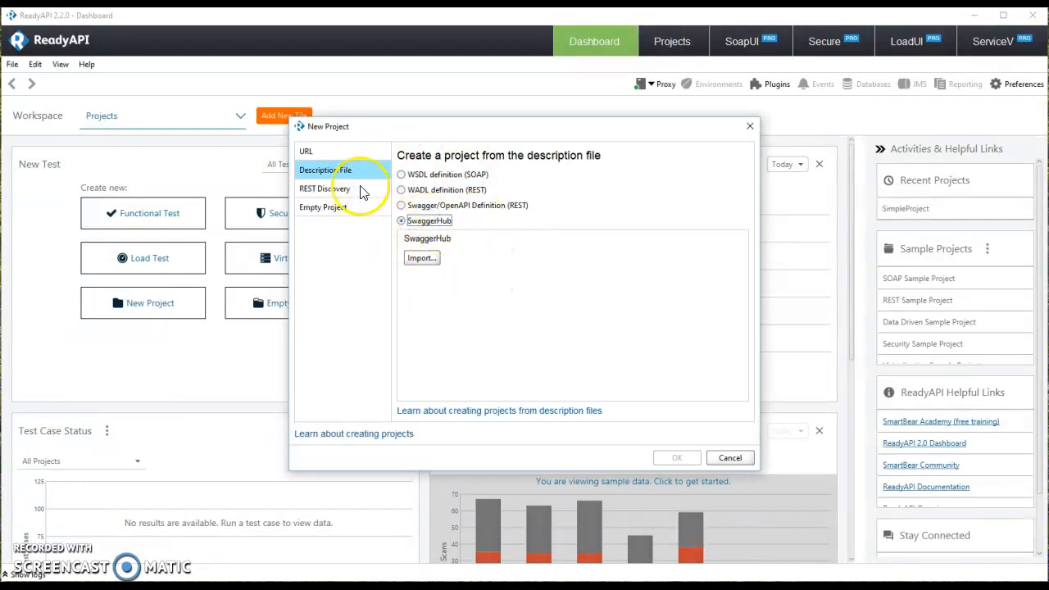
click(421, 259)
Step: Import PayPal's Payment API 1.0.0 and save SwaggerHub APIs-readyapi-project.xml in Documents
click(528, 198)
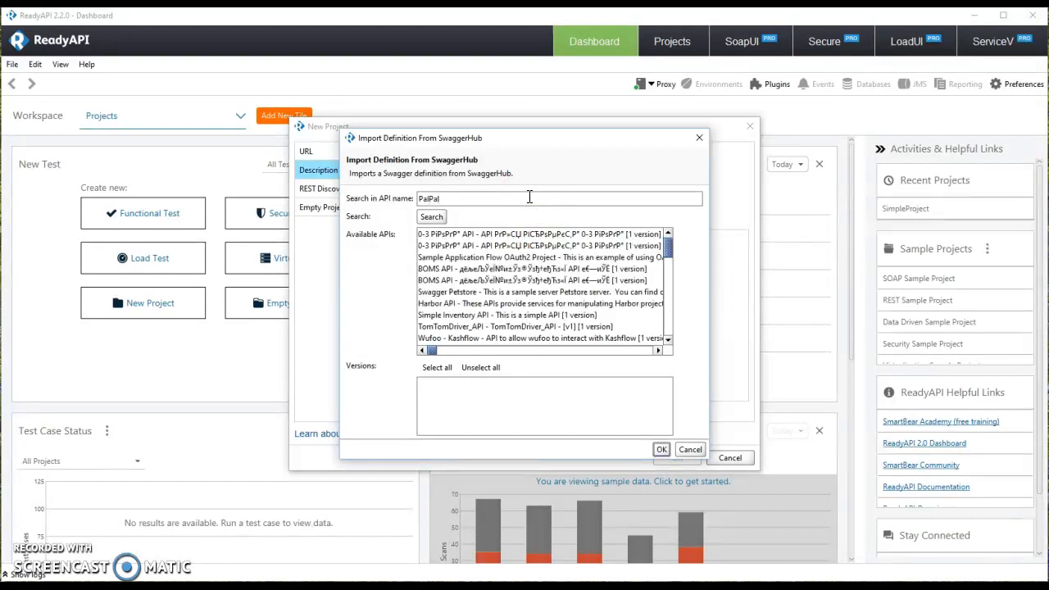
key(BackSpace)
key(BackSpace)
key(BackSpace)
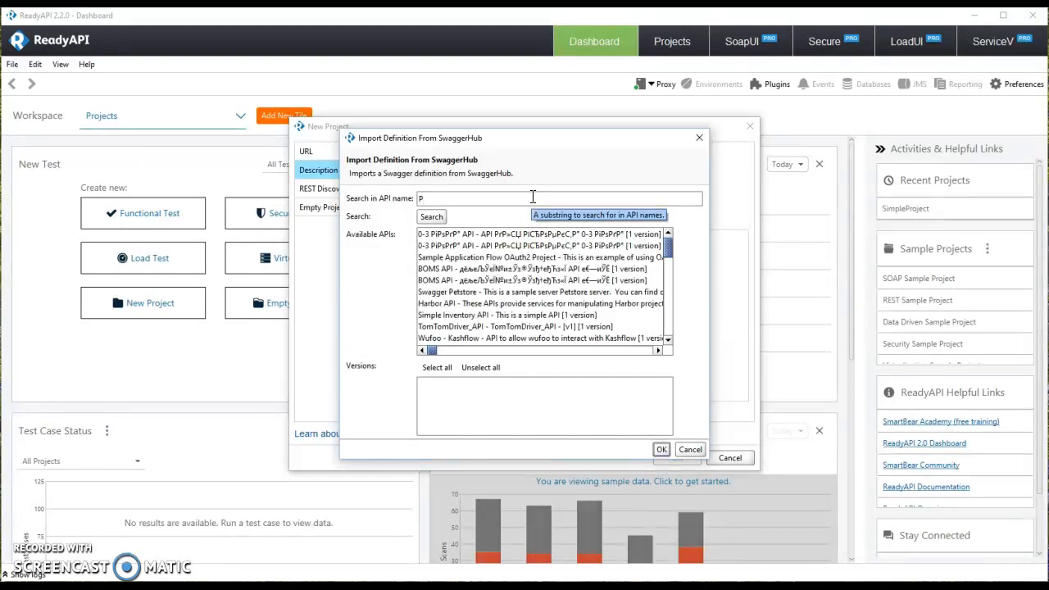
click(431, 217)
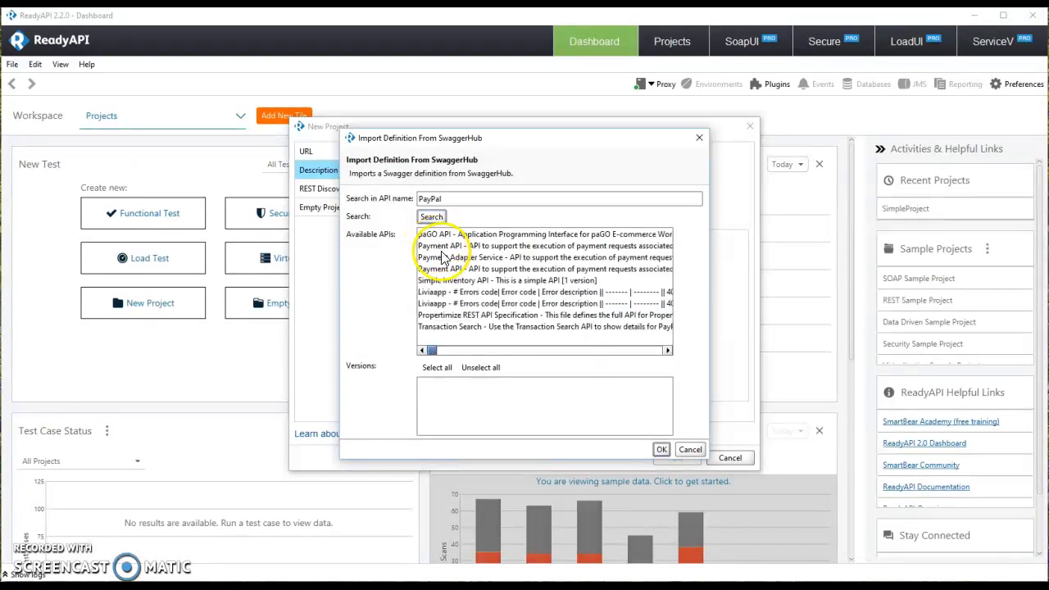
click(538, 244)
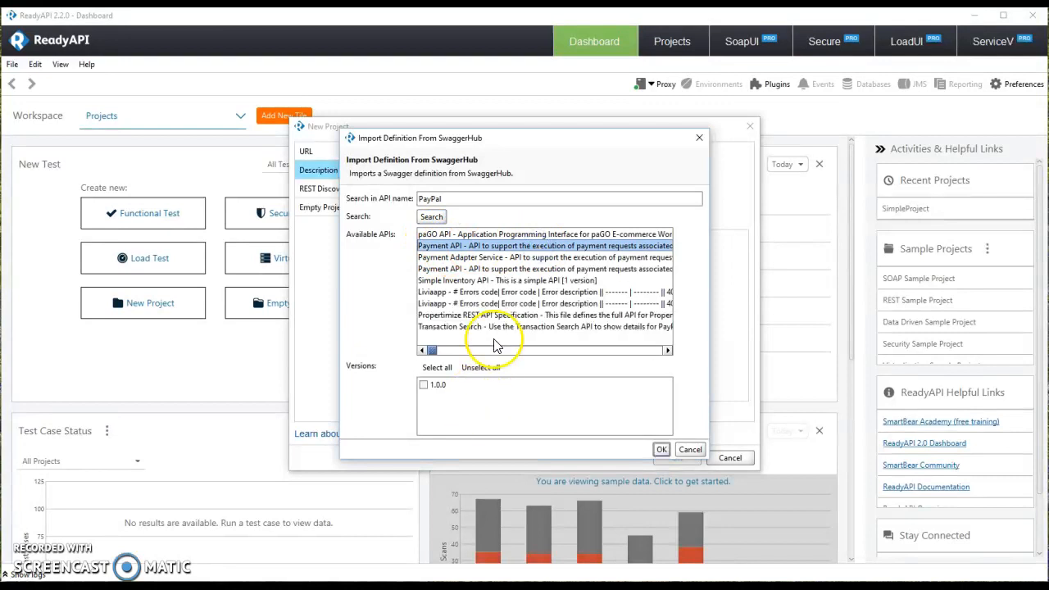
click(423, 384)
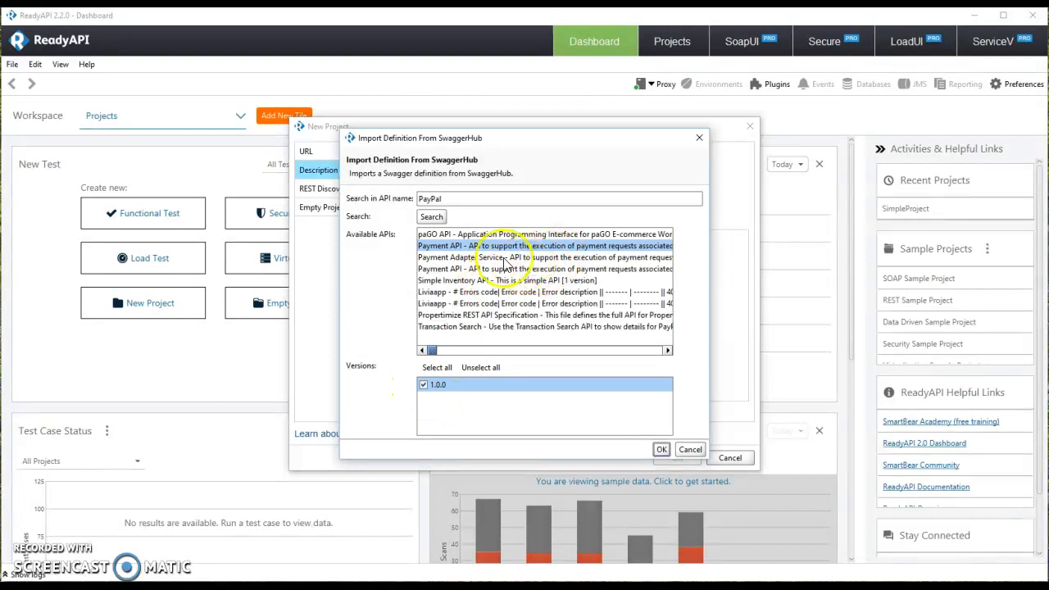
click(660, 450)
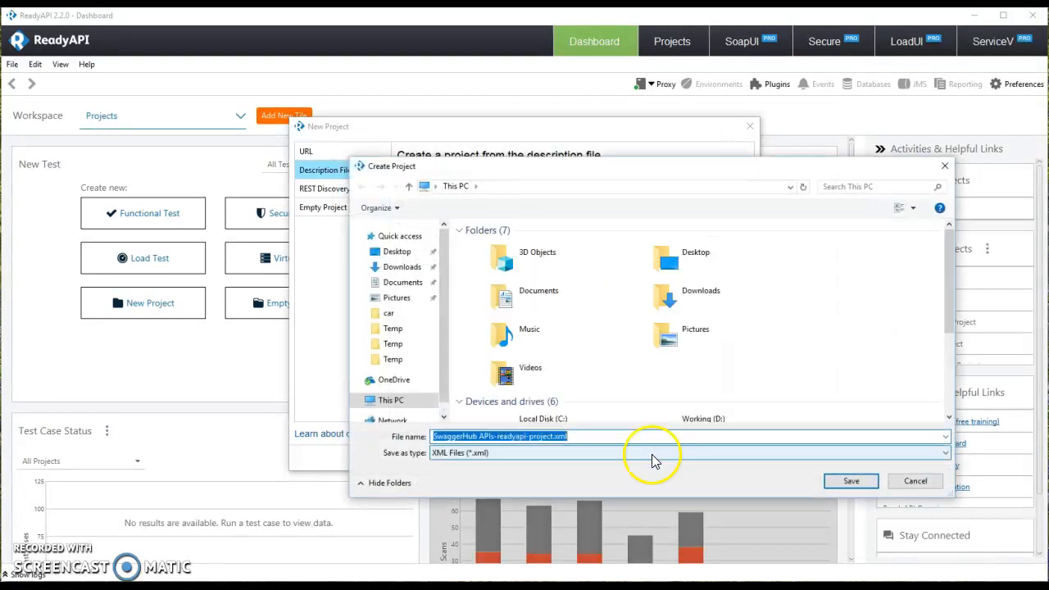
click(404, 283)
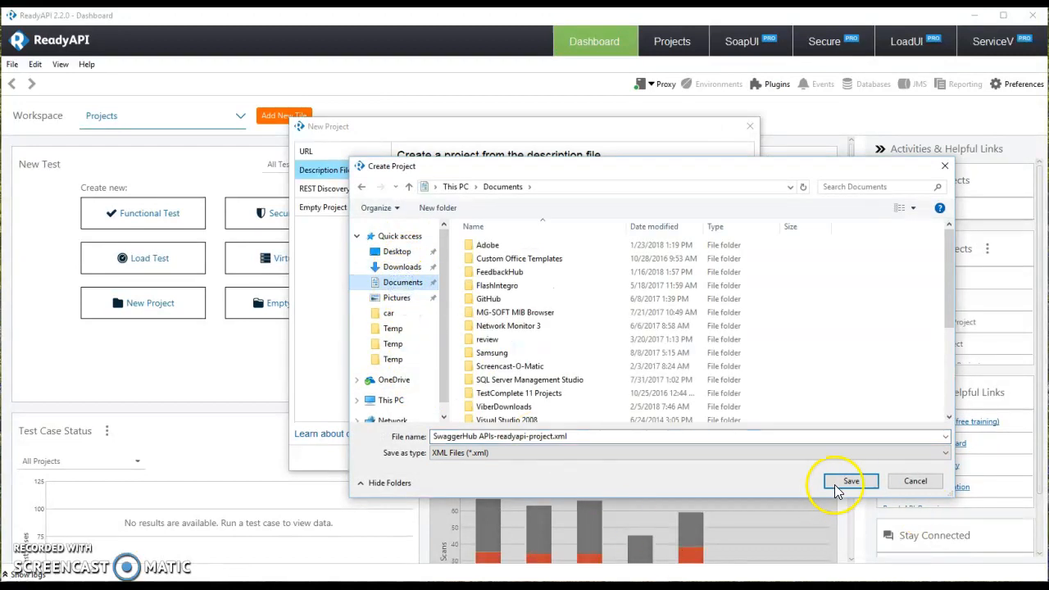
click(836, 484)
Step: Confirm overwriting the project file and open Request 1 of Payment API's POST /capture method
click(568, 339)
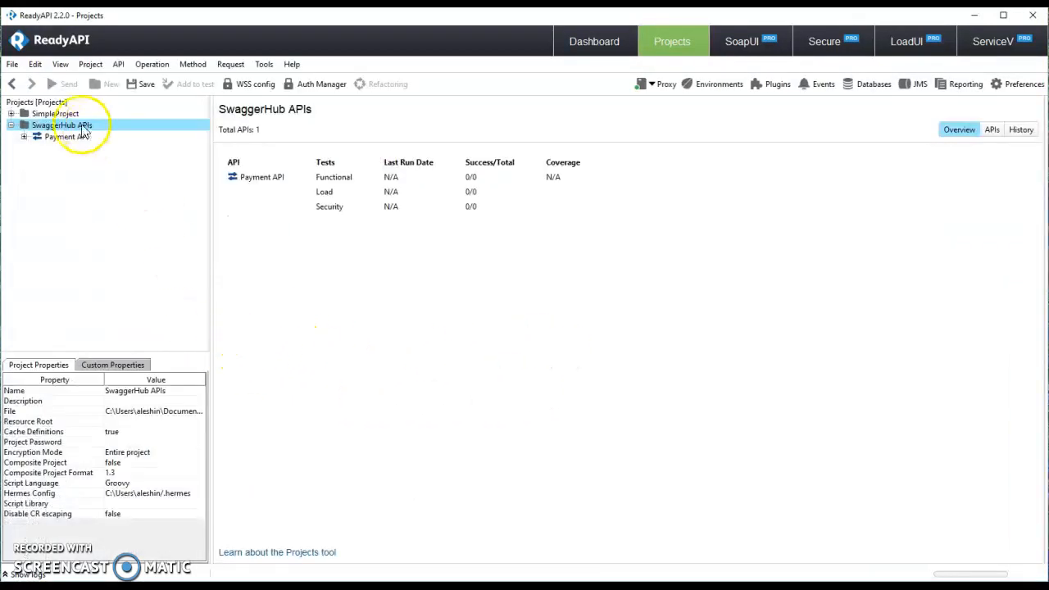
click(41, 137)
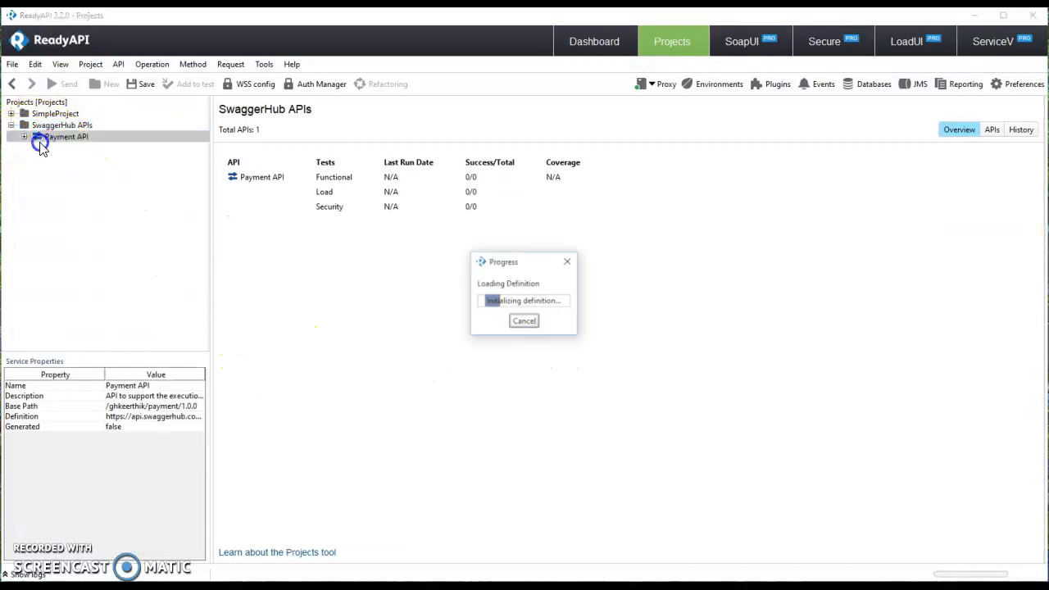
click(18, 139)
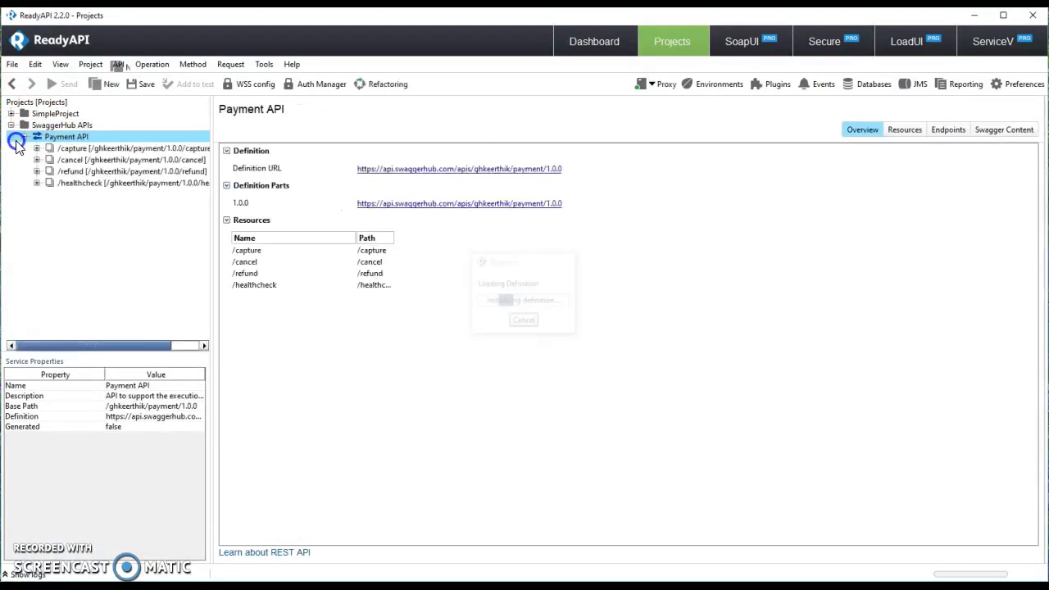
double_click(80, 149)
double_click(73, 159)
click(92, 151)
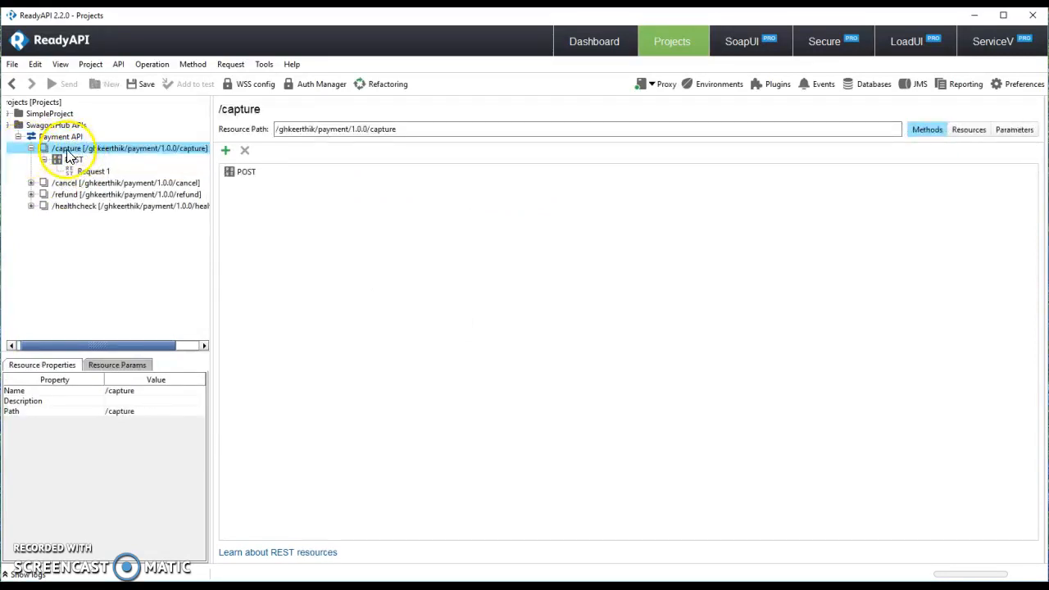
right_click(70, 156)
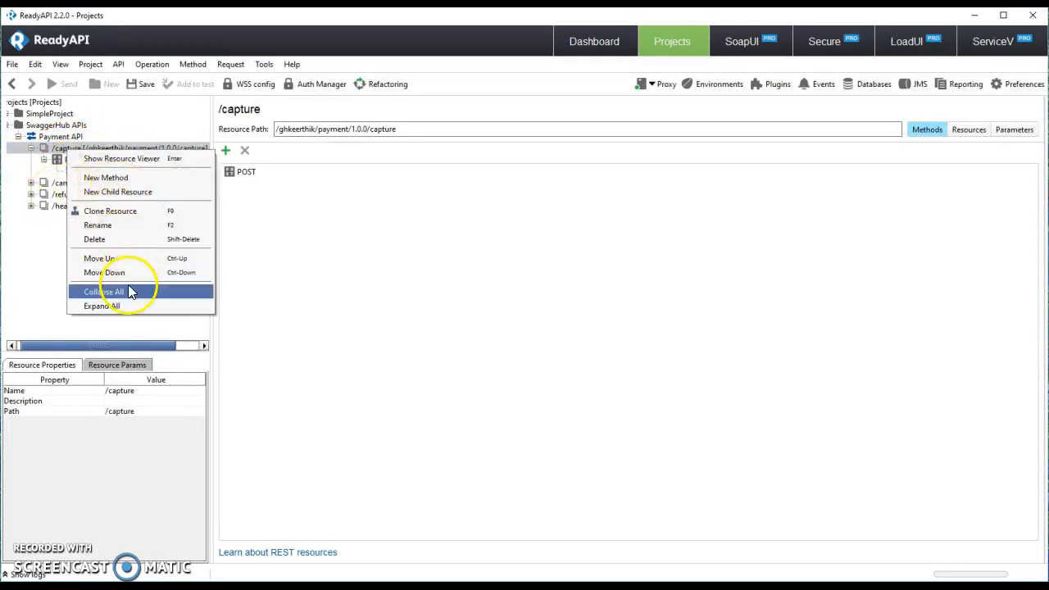
click(58, 162)
right_click(100, 160)
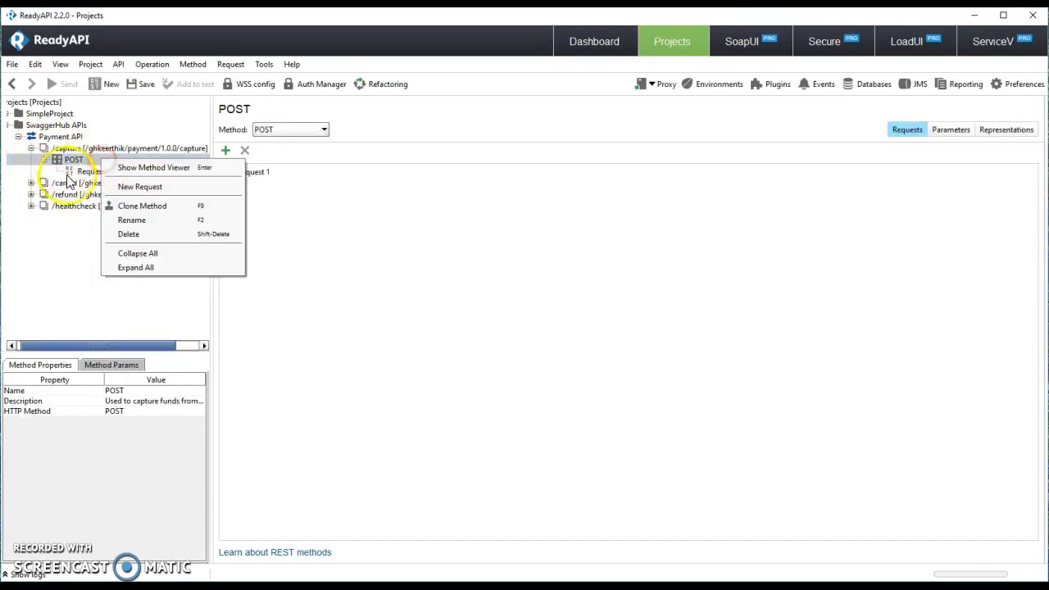
click(97, 172)
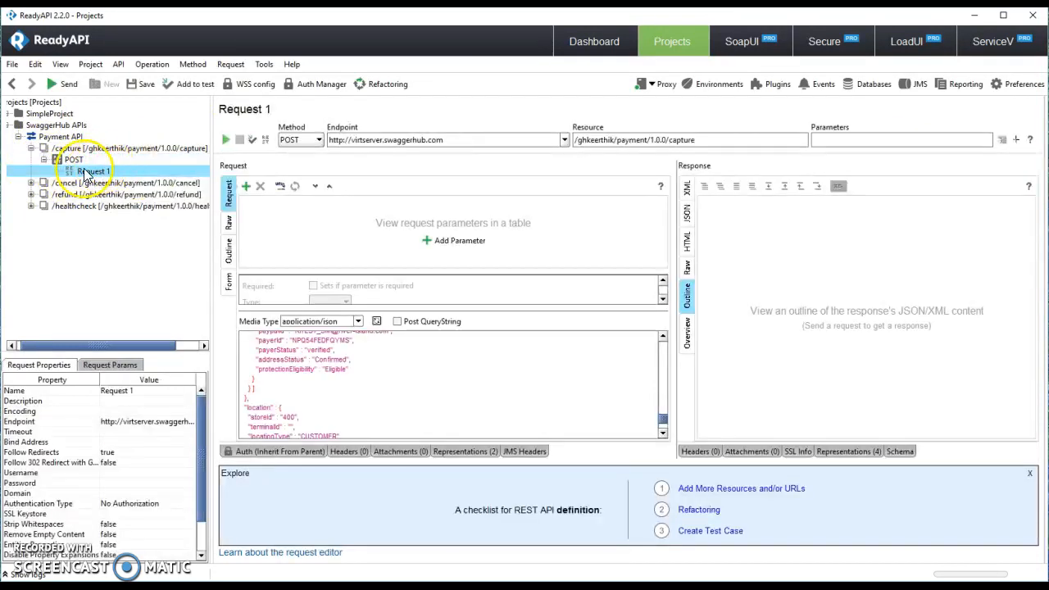
Step: Add Request 1 to suite 'PayPal tests' as test case 'PayPal payment' with step 'Place an order'
right_click(99, 174)
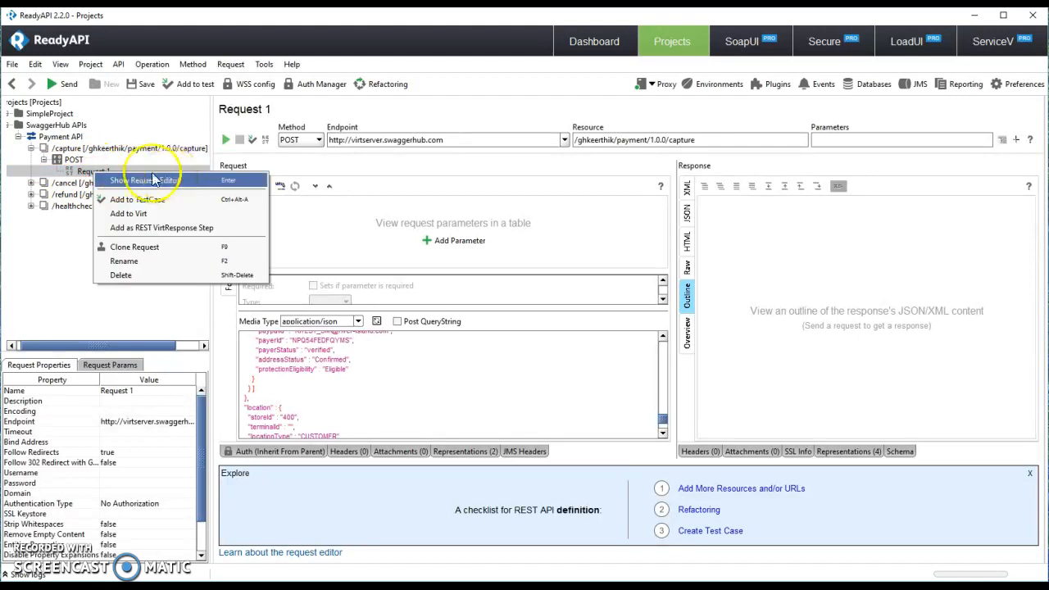
click(194, 201)
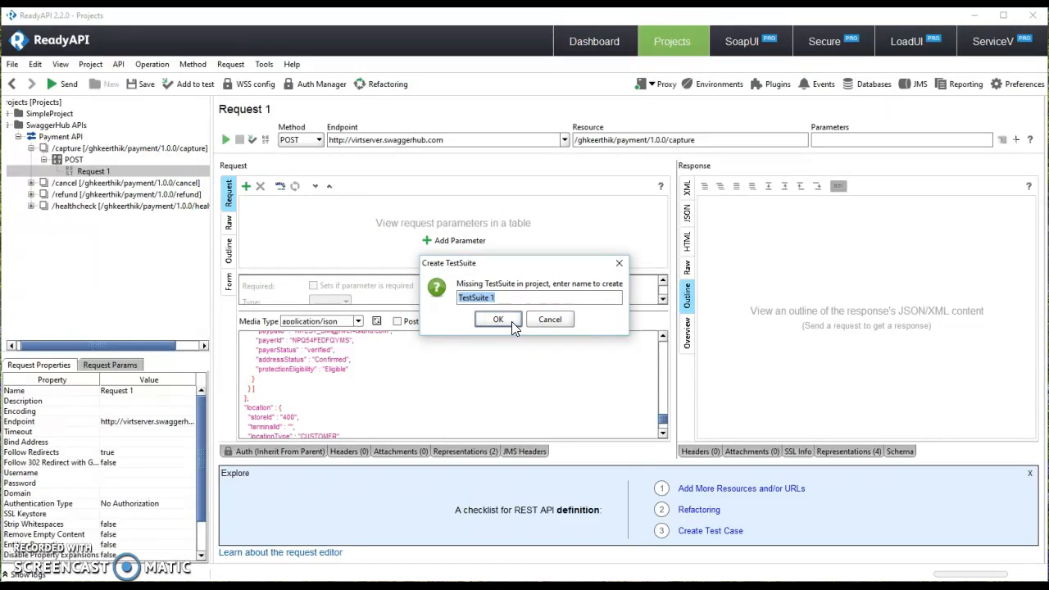
text(PayPal test)
click(512, 321)
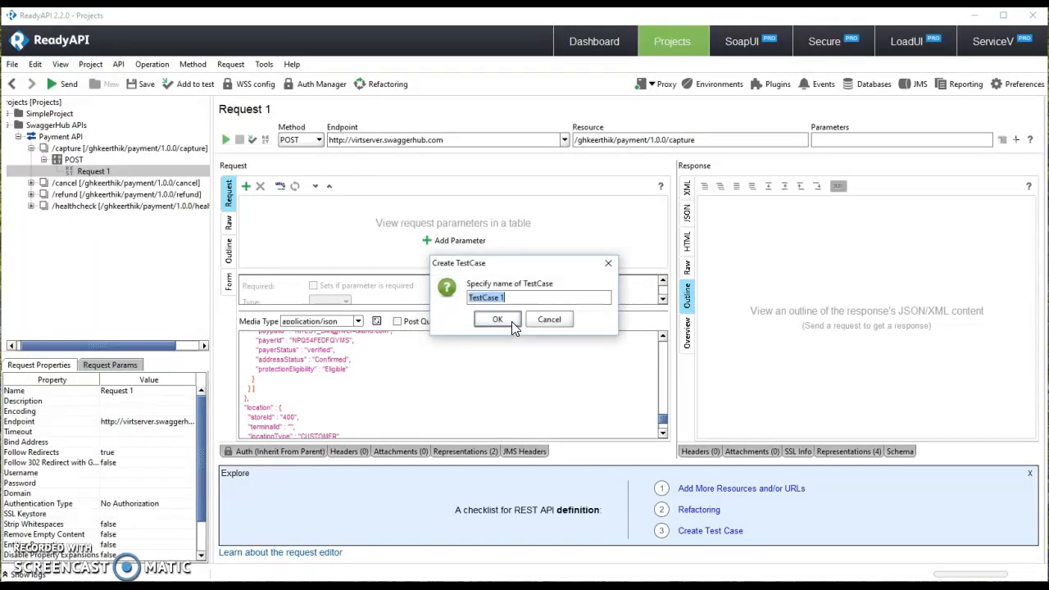
text(PayPal payment)
click(512, 322)
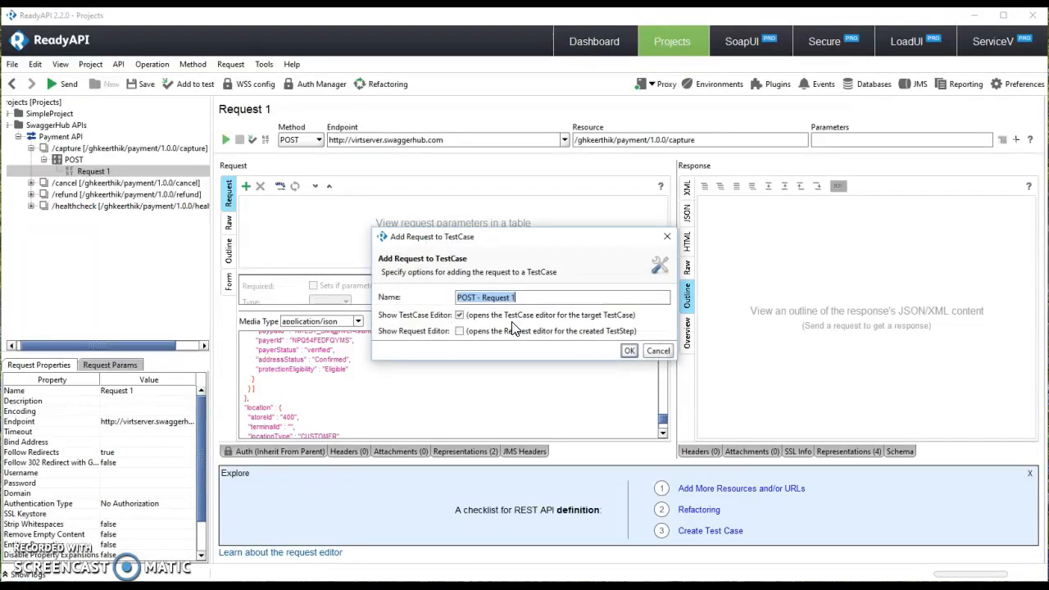
click(610, 300)
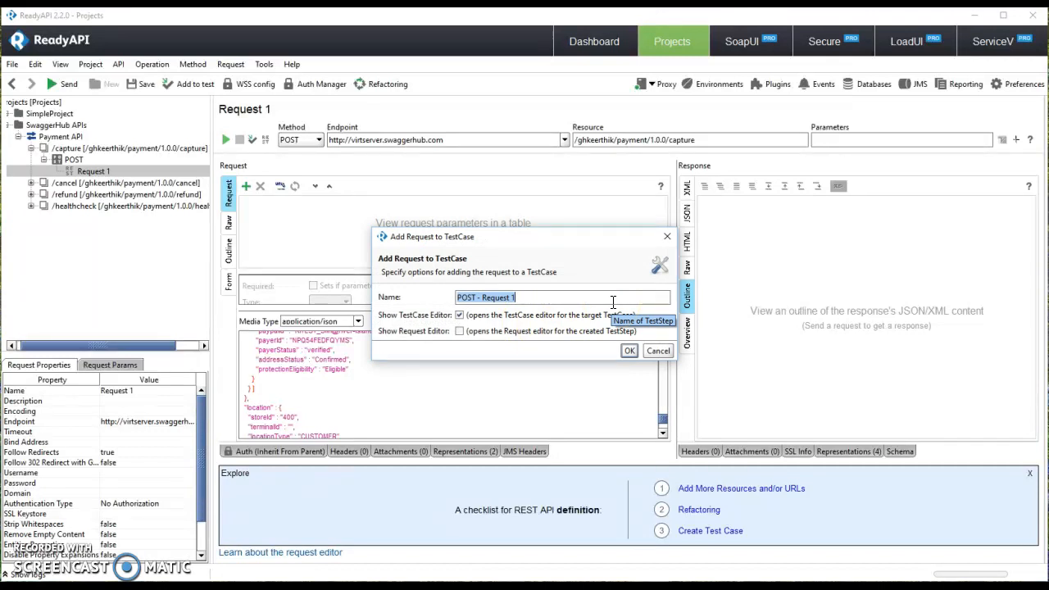
text(Place and)
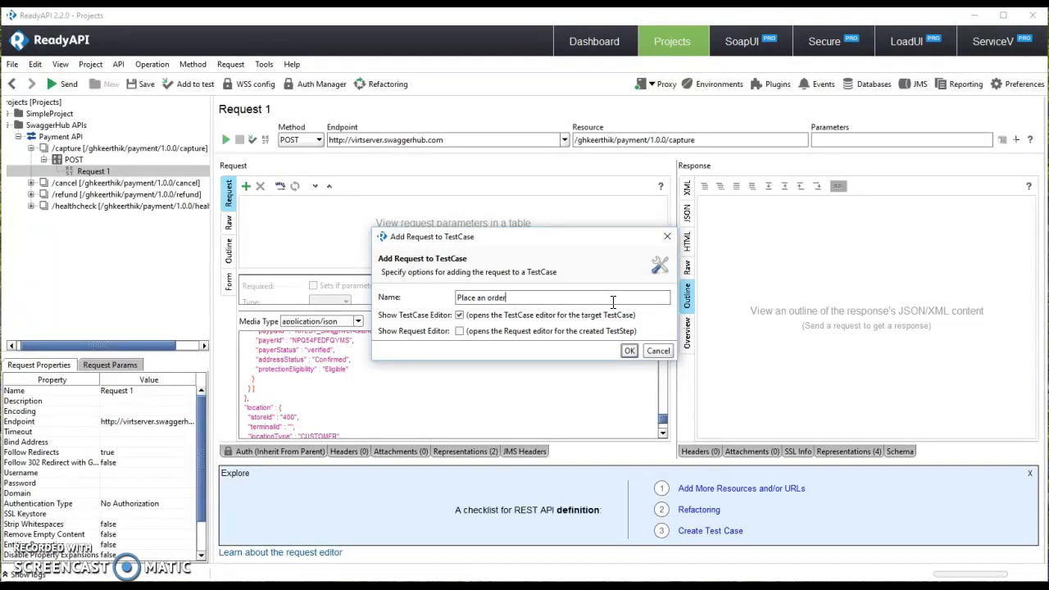
click(629, 351)
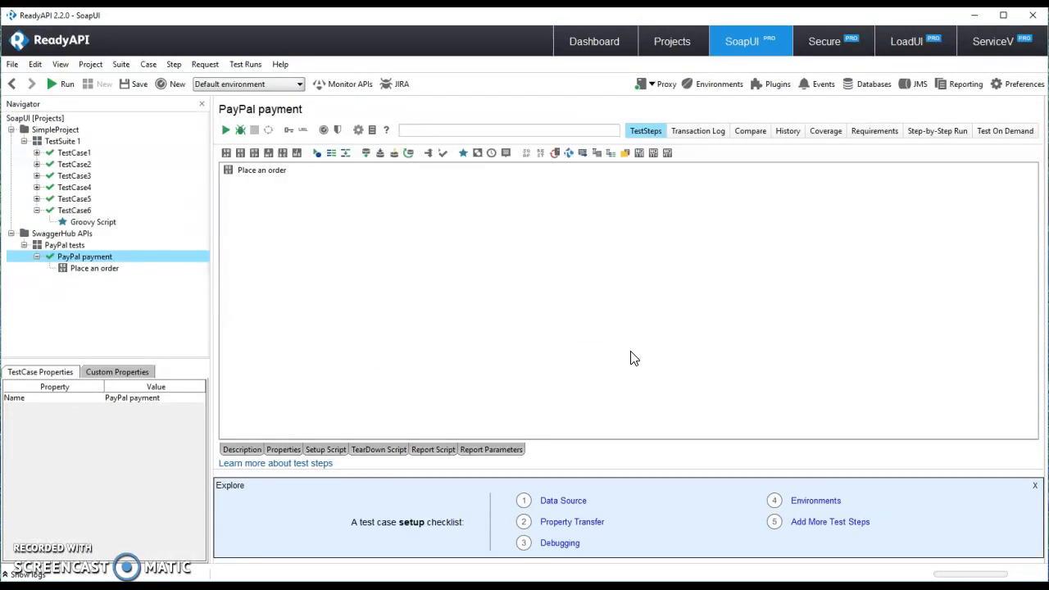
Step: Open the Place an order step, collapse SimpleProject, and open the PayPal payment test case
double_click(82, 269)
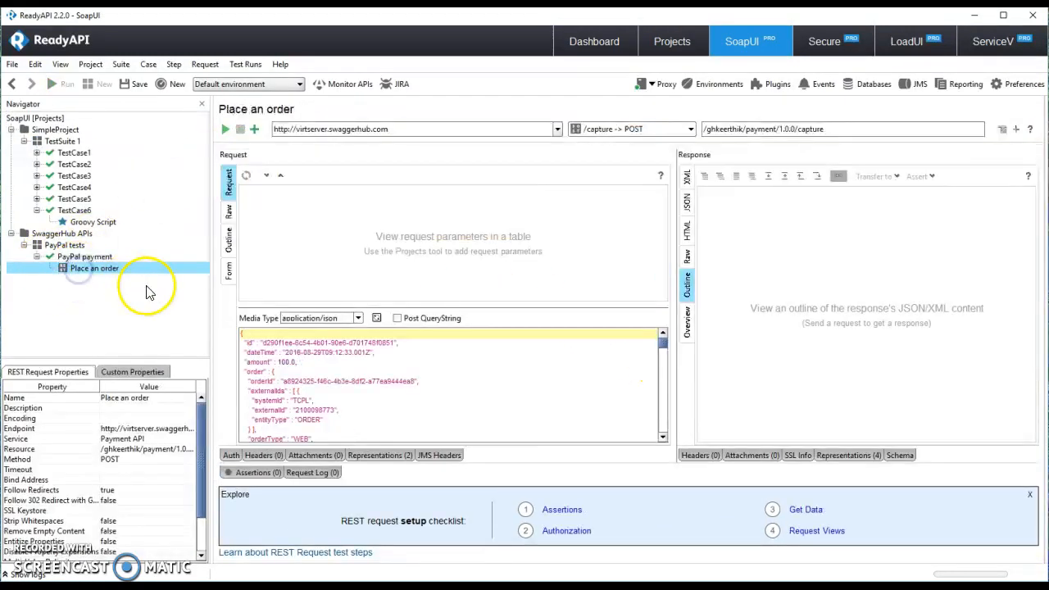
click(11, 131)
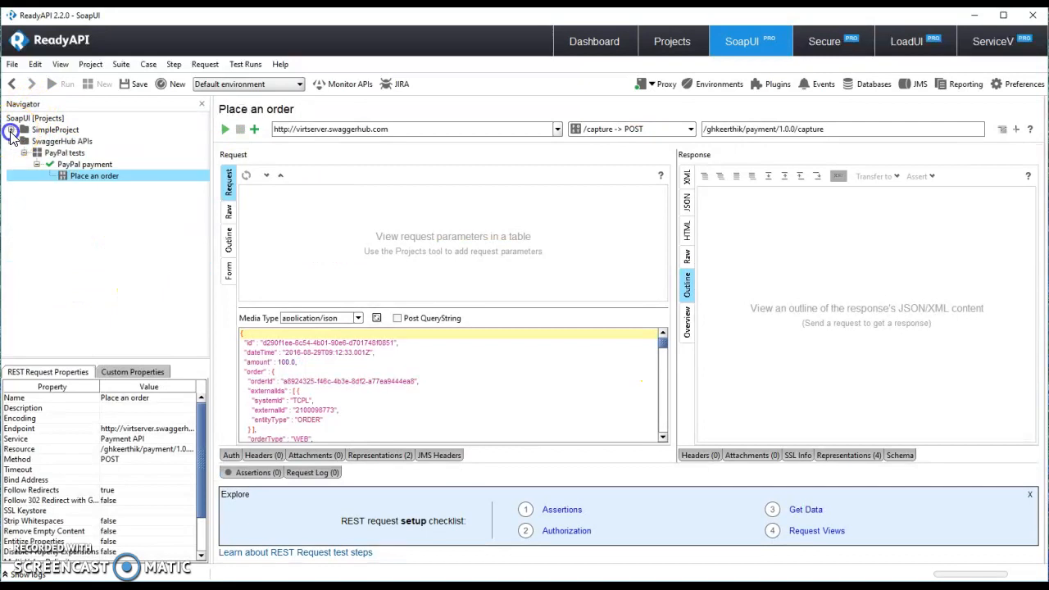
click(87, 165)
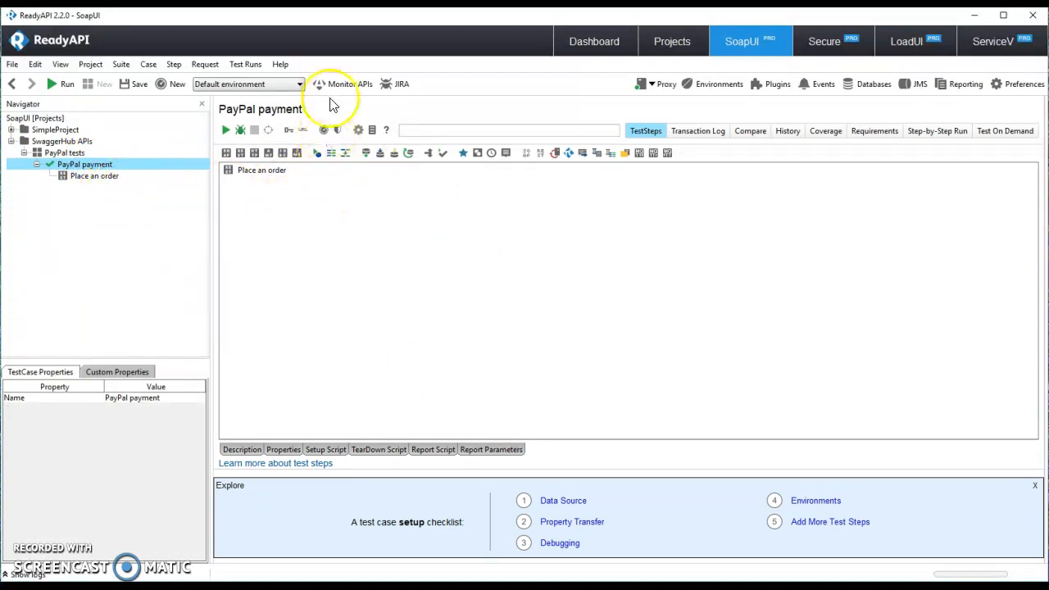
Step: Run PayPal payment and check its transaction log: case Passed, Place an order Unknown
click(226, 130)
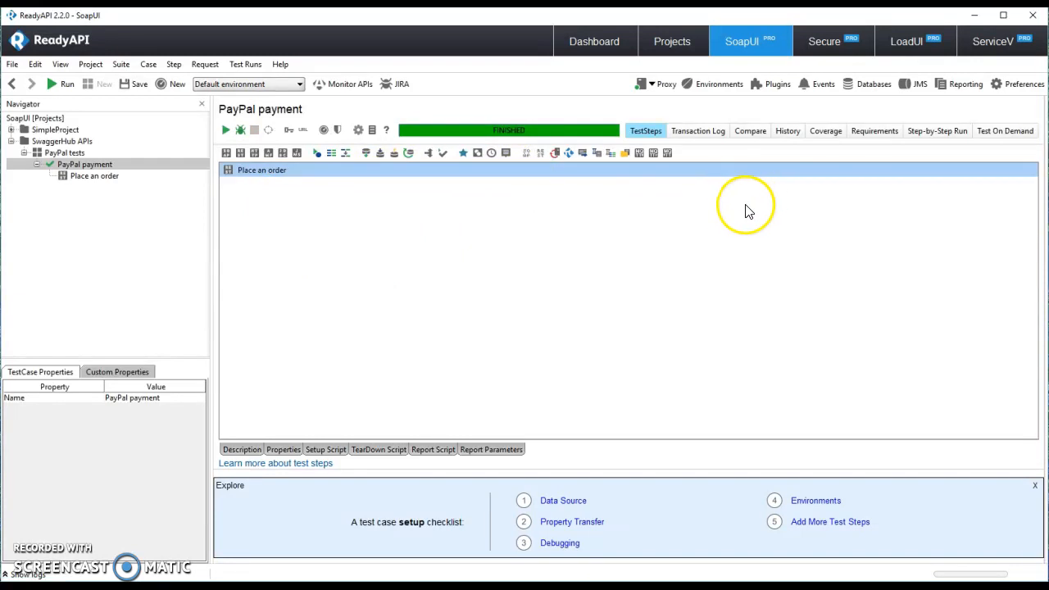
click(698, 132)
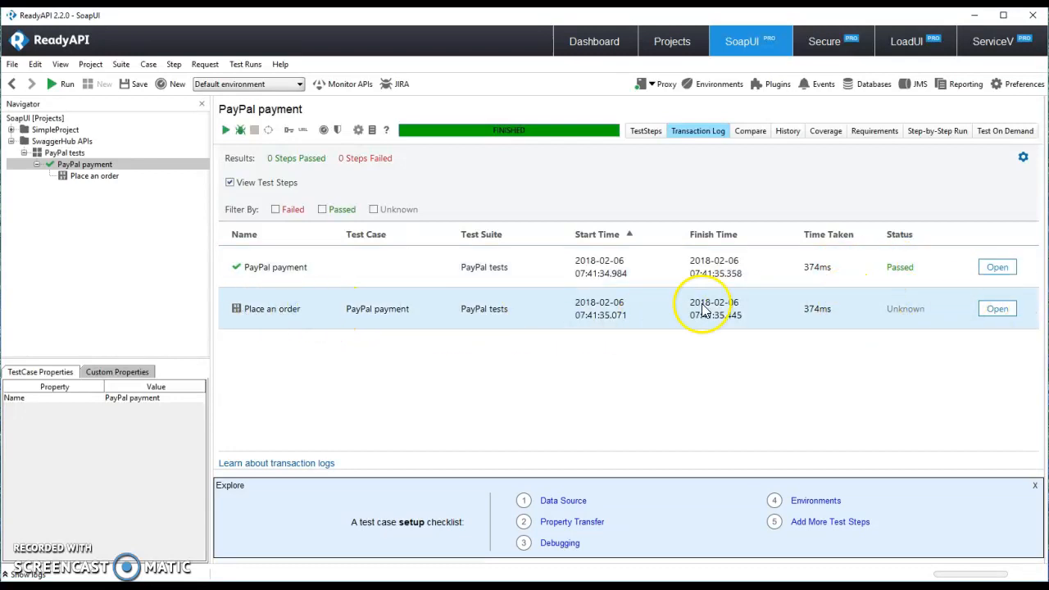
Step: Review the Place an order response (CAPTURE, COMPLETE, amount 100.0) and open its request editor
click(1015, 316)
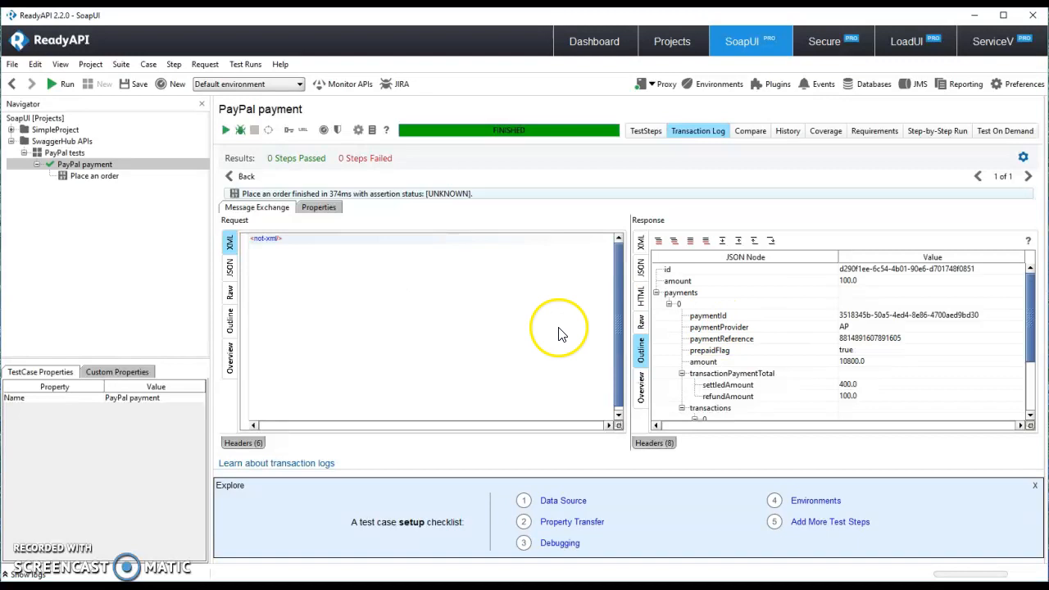
scroll(832, 324, down, 2)
scroll(592, 362, down, 1)
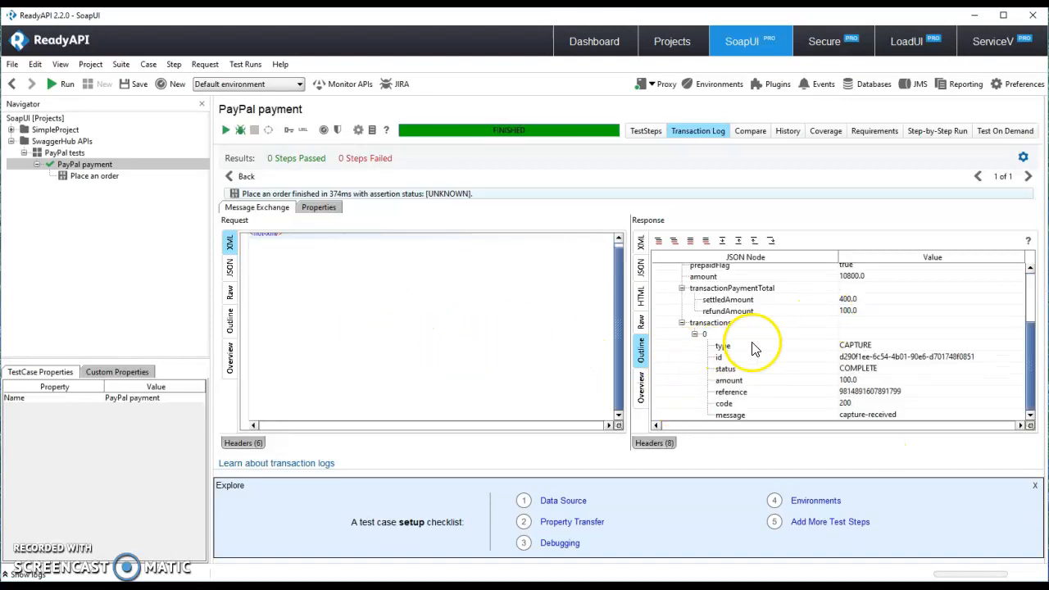
scroll(820, 324, up, 2)
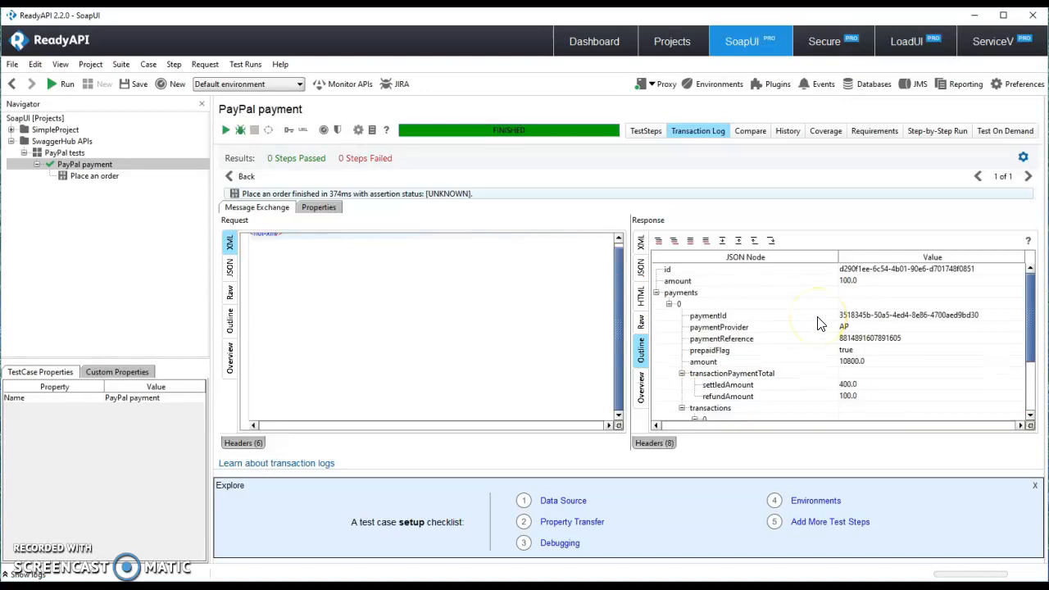
scroll(816, 324, down, 2)
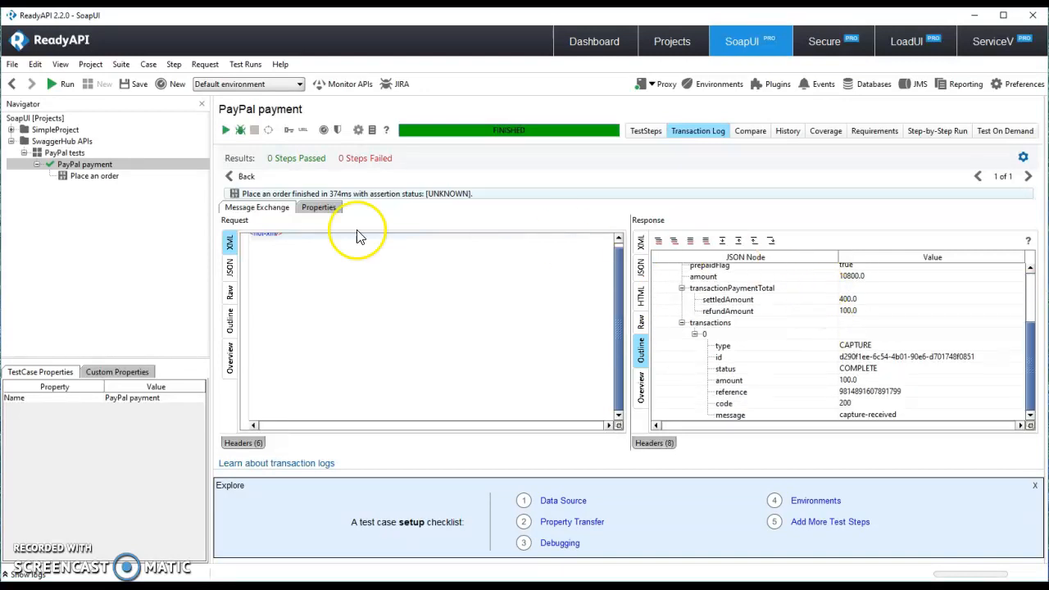
click(113, 177)
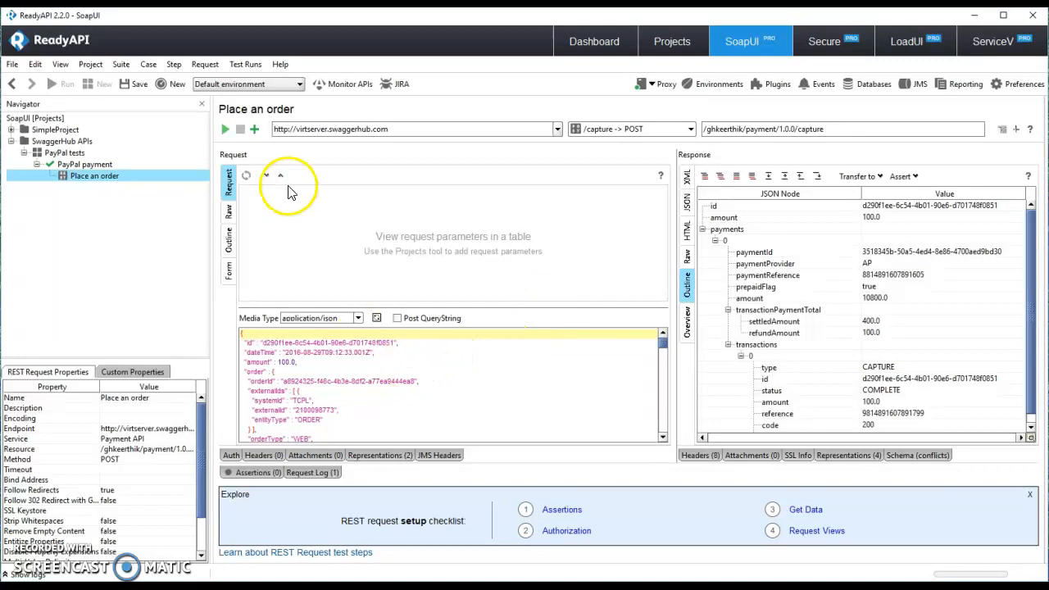
Step: Resend the Place an order request and look over its 290ms response
click(225, 128)
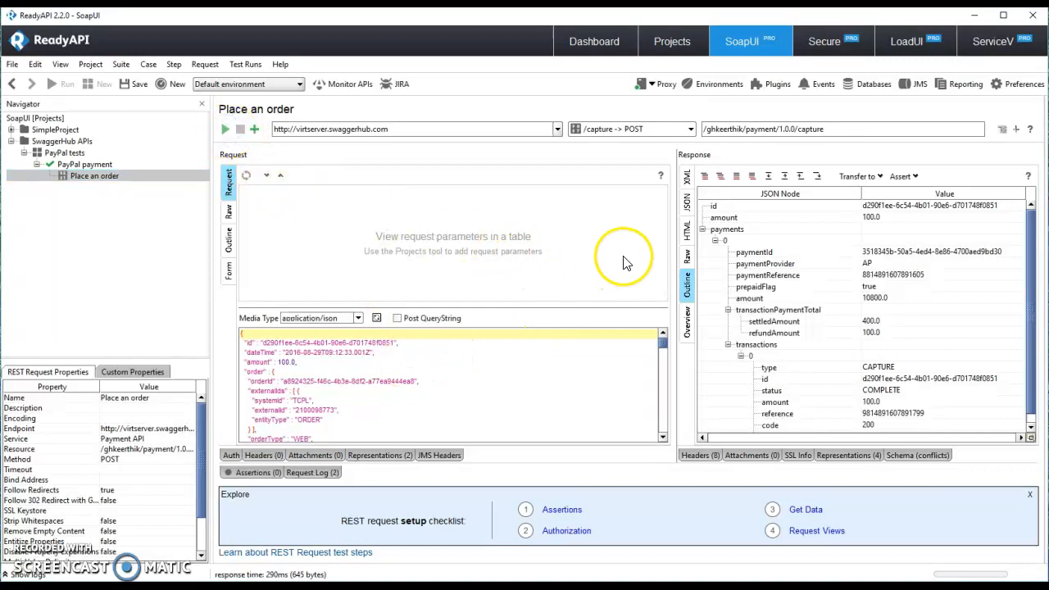
scroll(796, 338, down, 1)
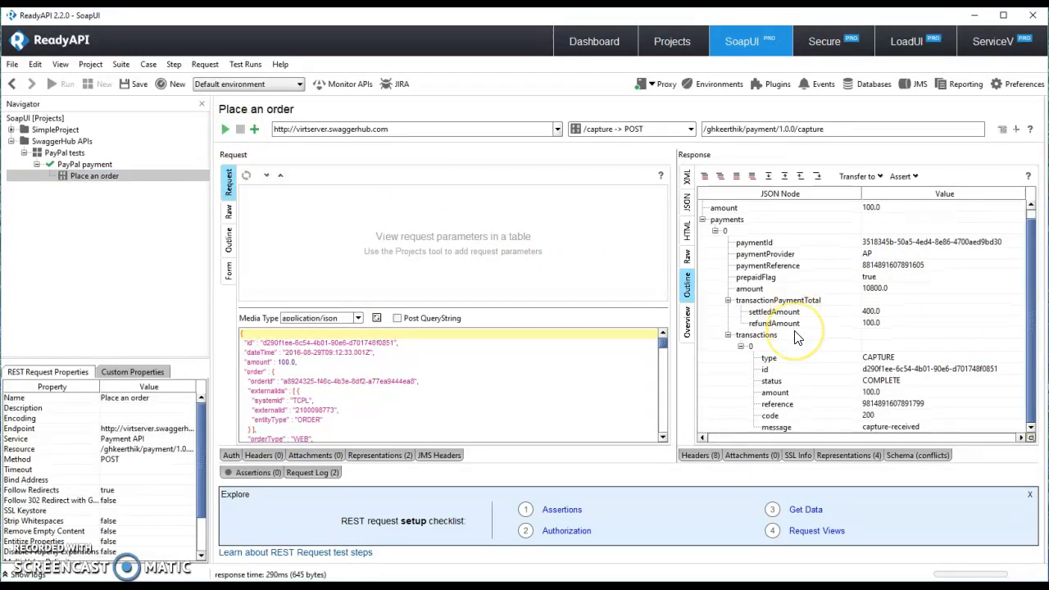
scroll(795, 338, up, 1)
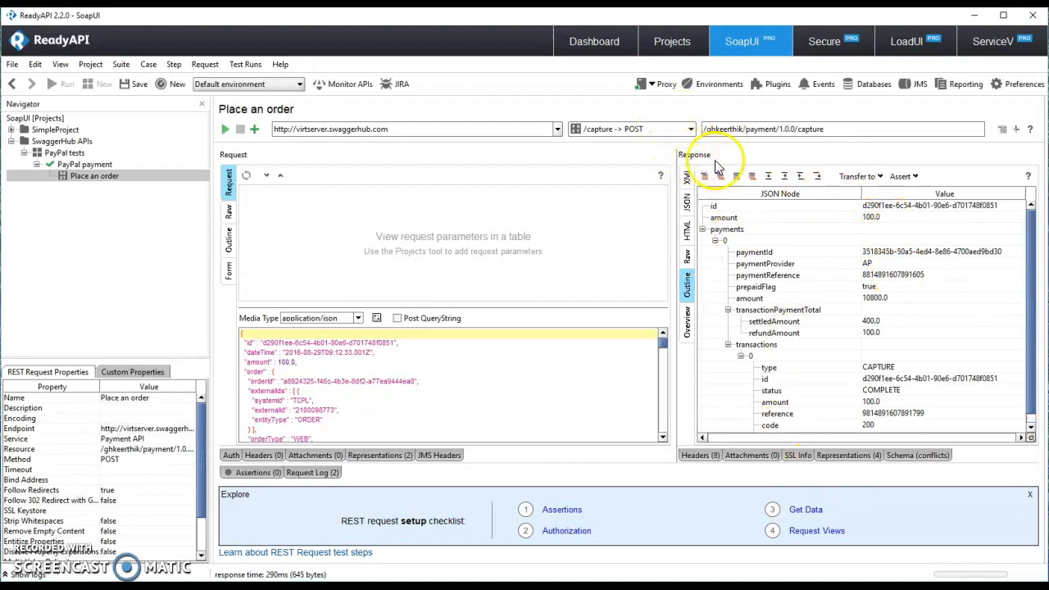
scroll(944, 307, down, 1)
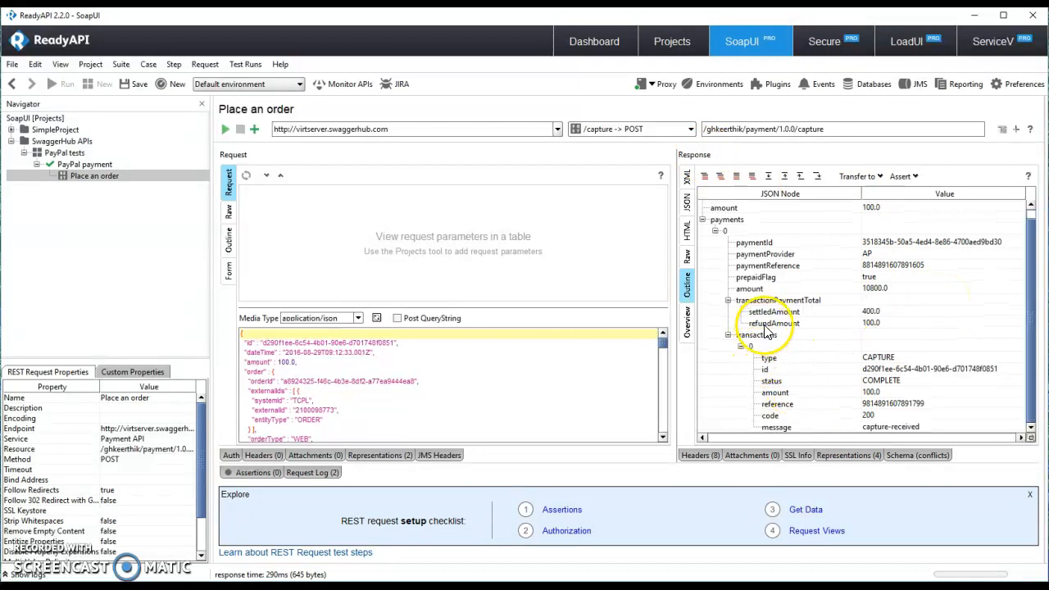
scroll(767, 332, up, 1)
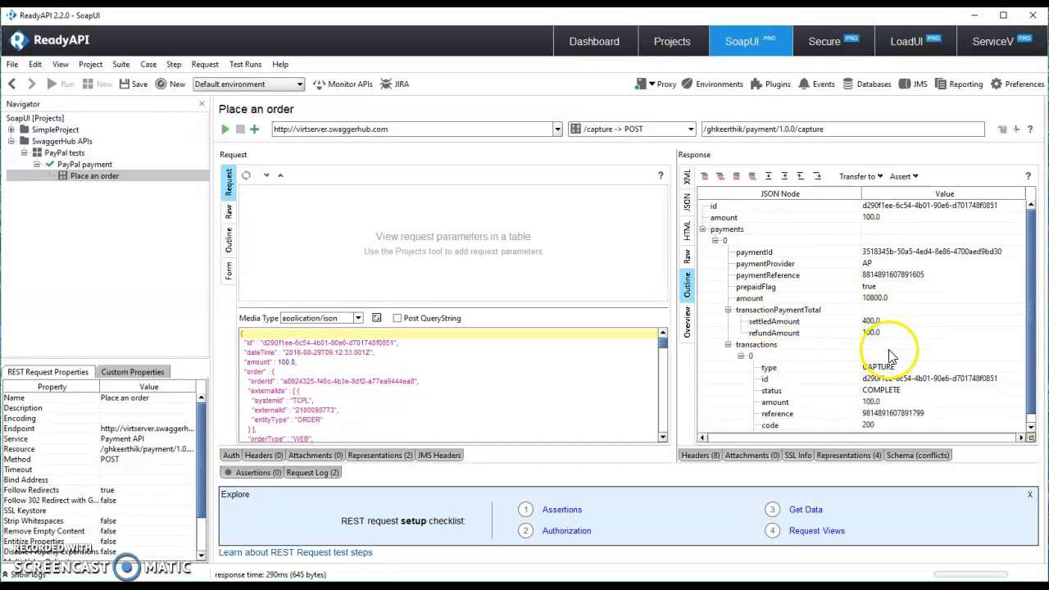
scroll(886, 336, down, 1)
scroll(451, 385, down, 2)
Step: Show the request body as a JSON outline and select the response's transaction type entry
scroll(199, 421, down, 2)
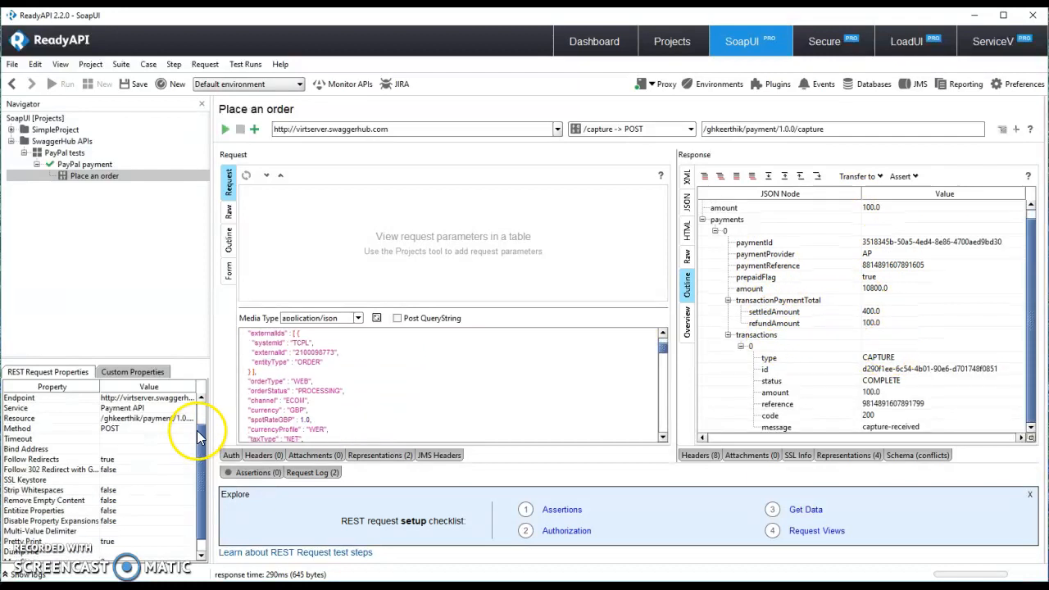
click(227, 226)
scroll(456, 278, down, 3)
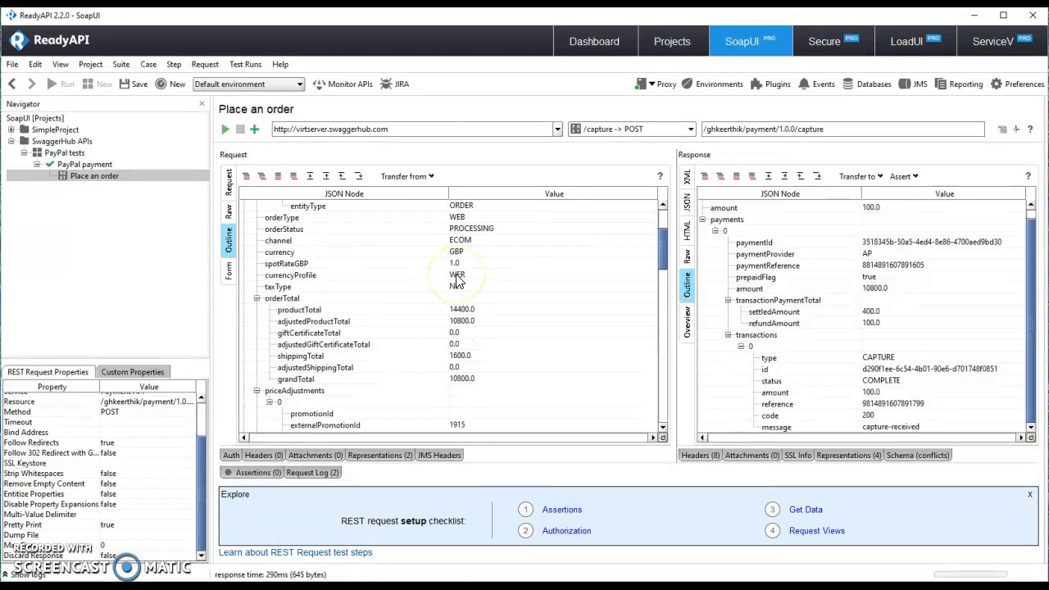
scroll(458, 281, down, 6)
scroll(457, 281, up, 4)
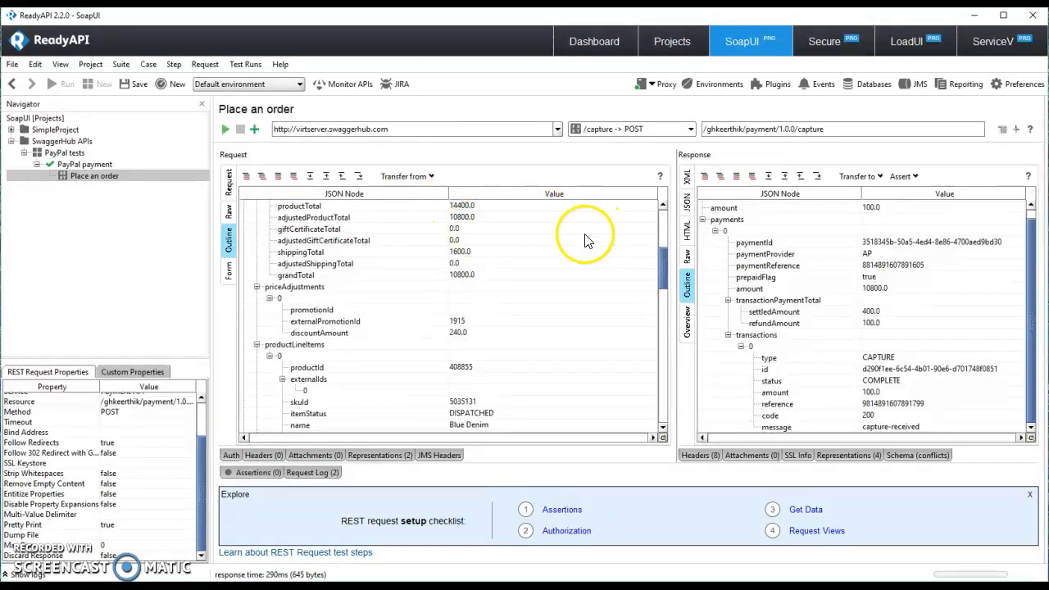
click(913, 359)
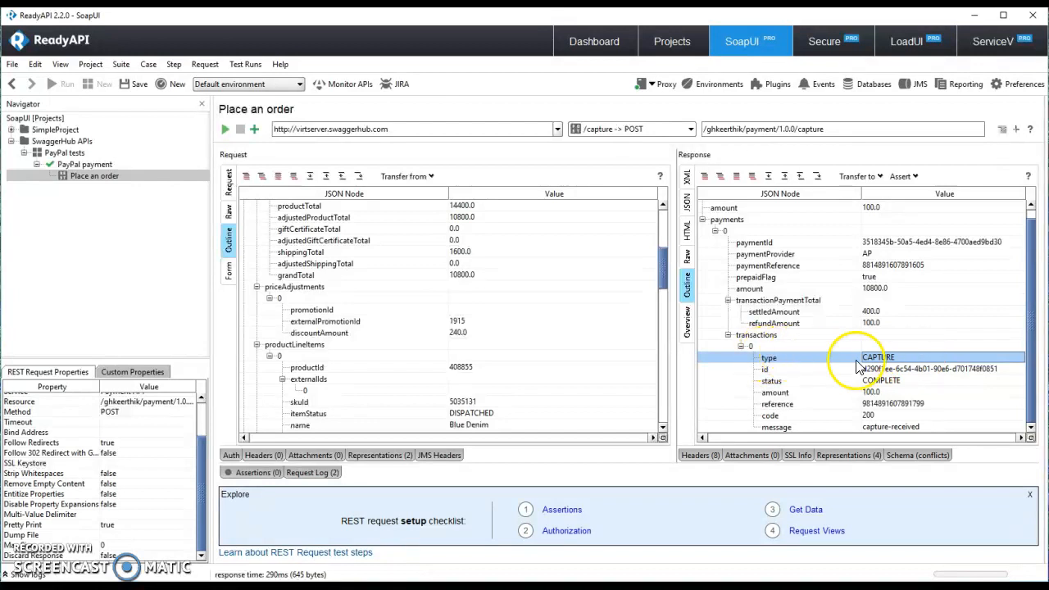
Step: Add a JSONPath match assertion checking payments[0].transactions[0].type equals CAPTURE
right_click(843, 361)
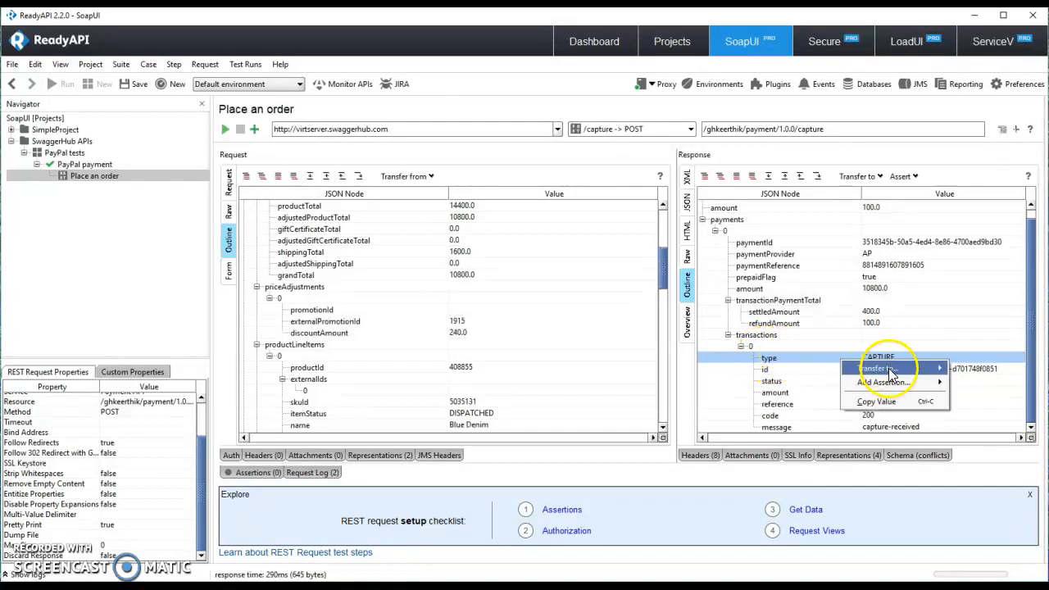
mouse_move(894, 388)
click(982, 383)
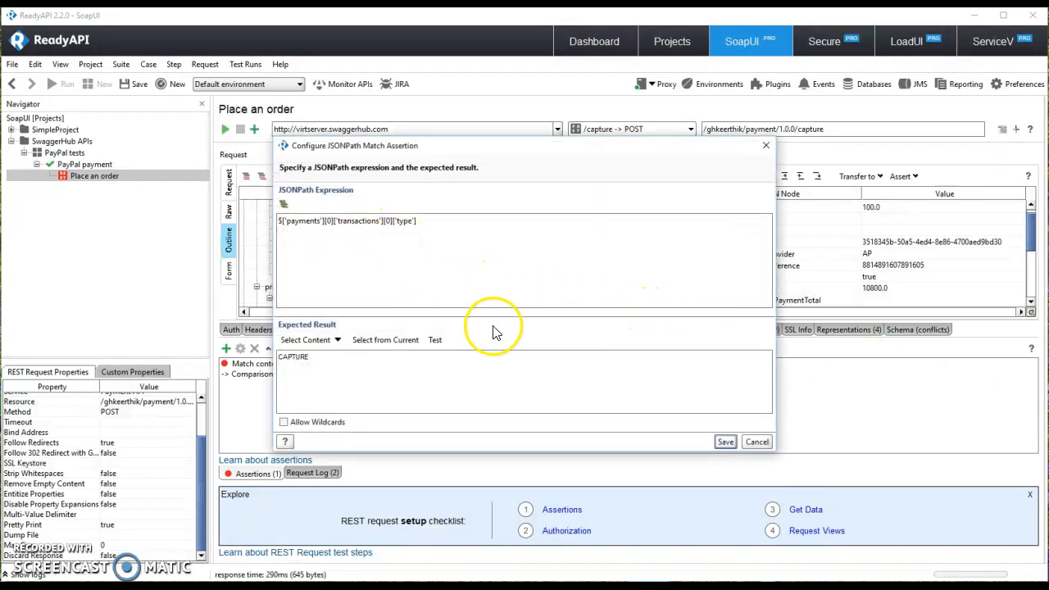
click(726, 442)
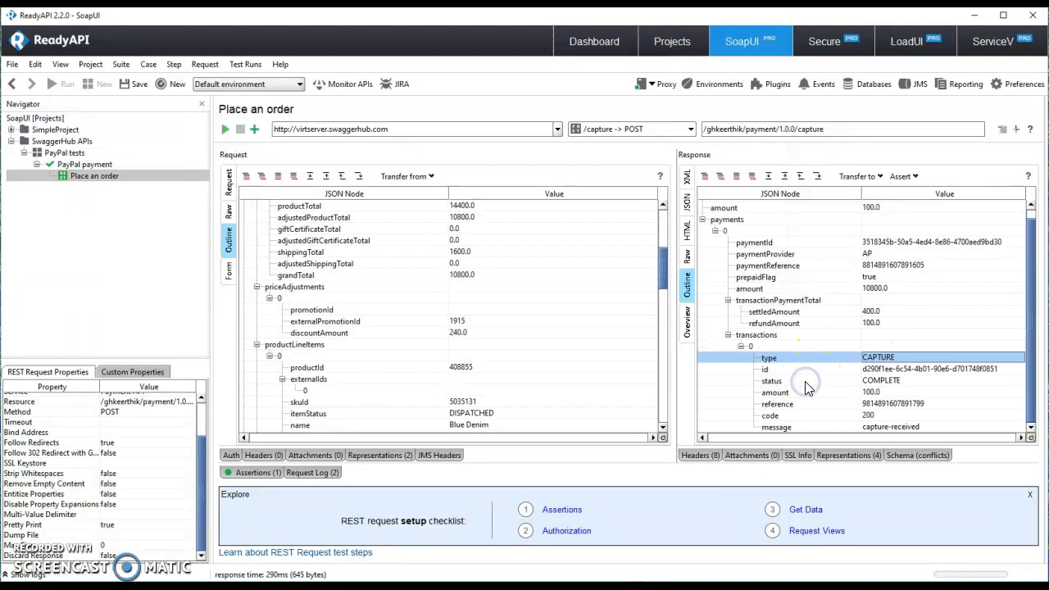
click(887, 384)
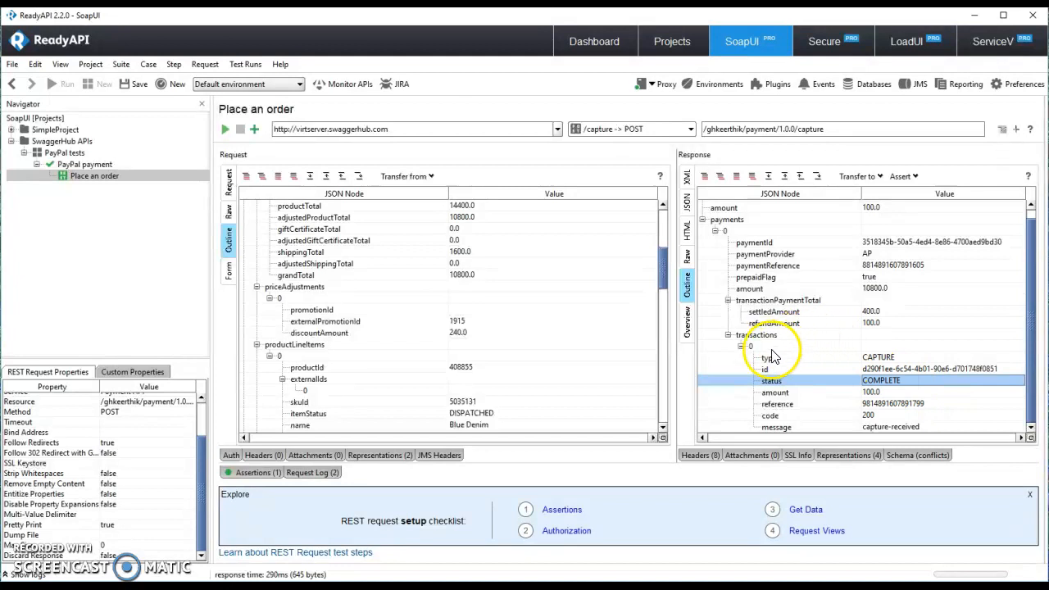
Step: Add and save a content assertion that status equals COMPLETE, then re-run the request
right_click(889, 381)
mouse_move(918, 401)
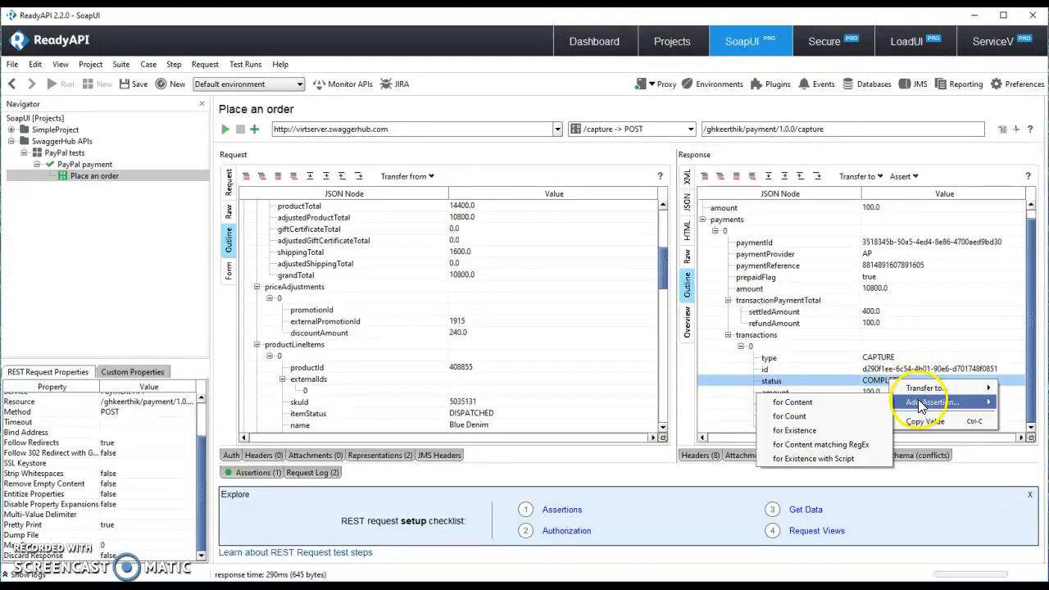
click(832, 404)
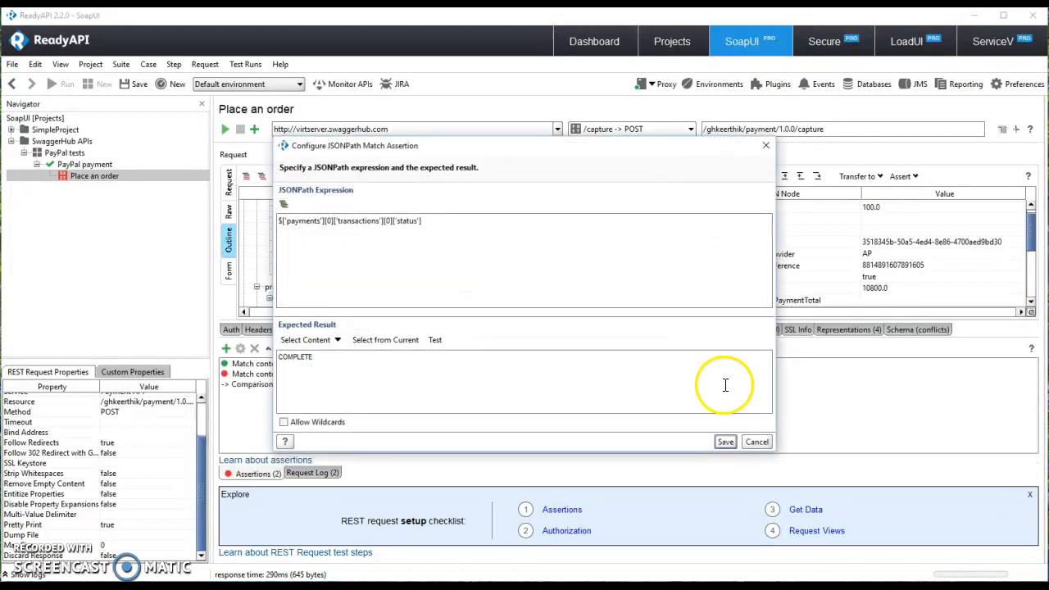
click(724, 443)
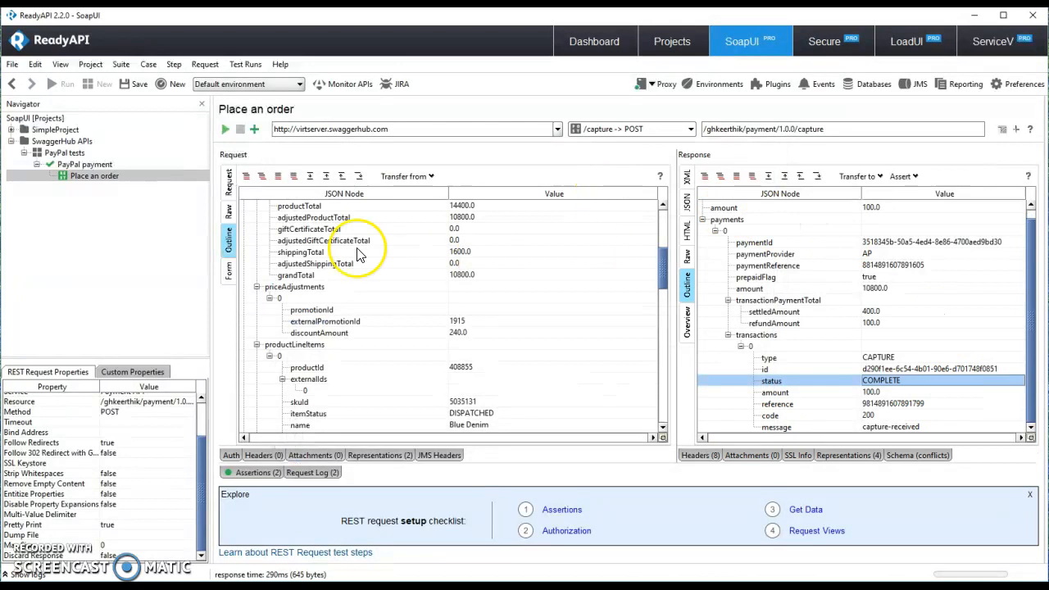
click(226, 130)
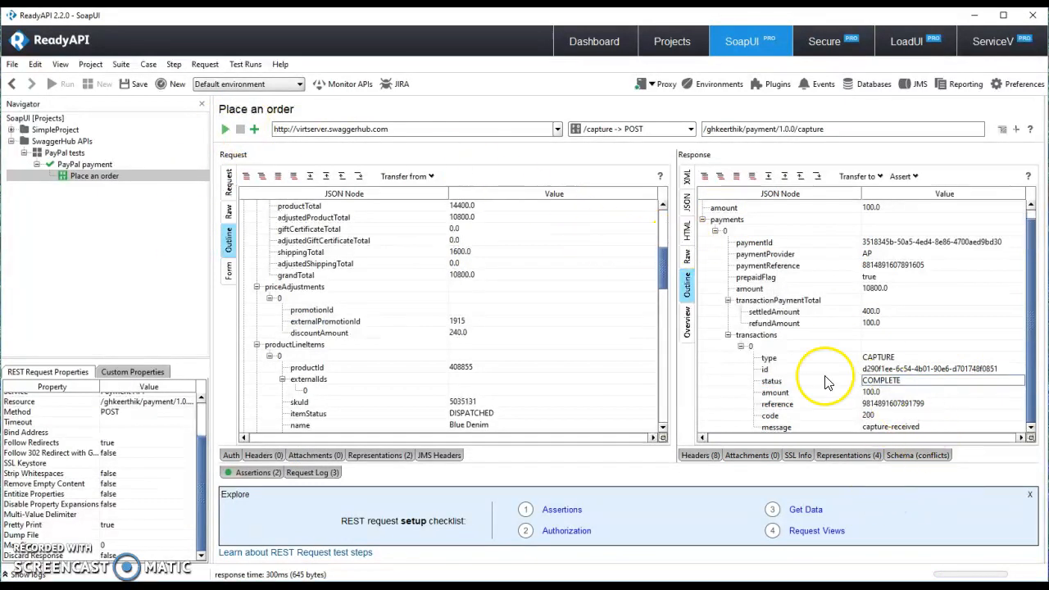
Step: Confirm both assertions are VALID, then run the PayPal payment test case from its editor
click(252, 473)
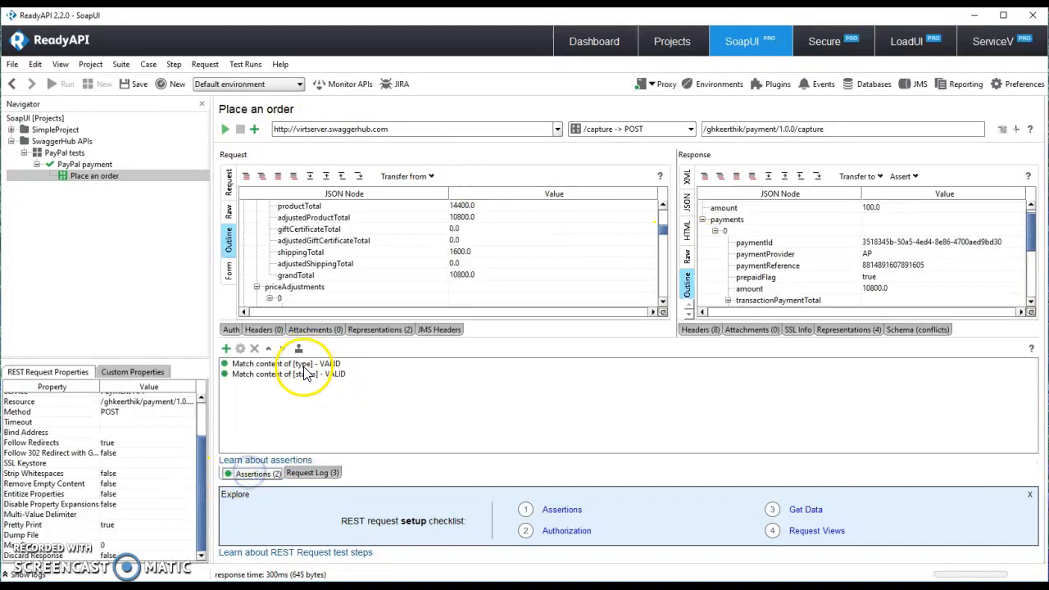
double_click(70, 167)
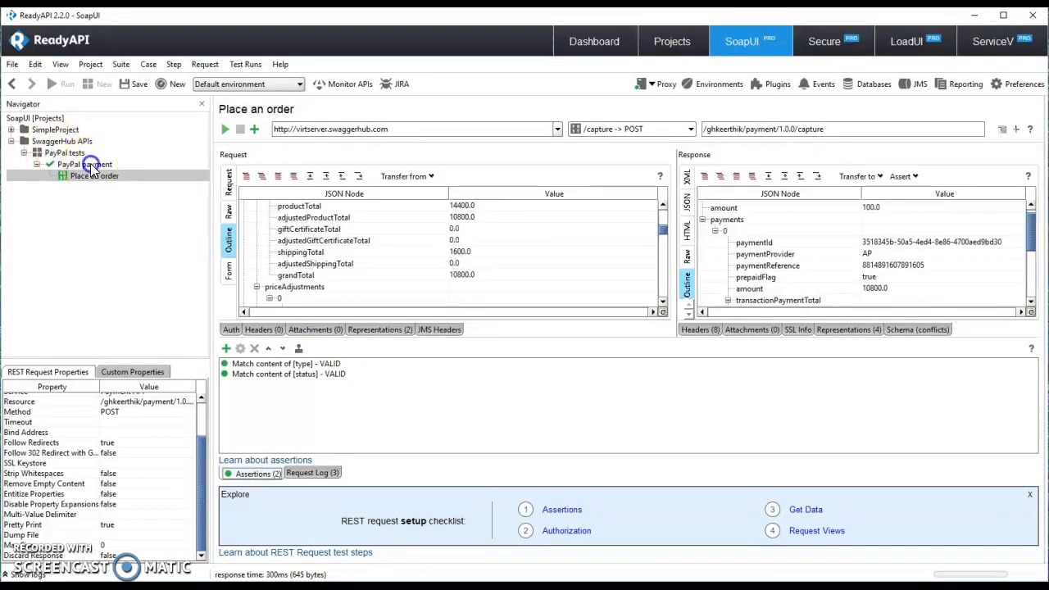
click(225, 132)
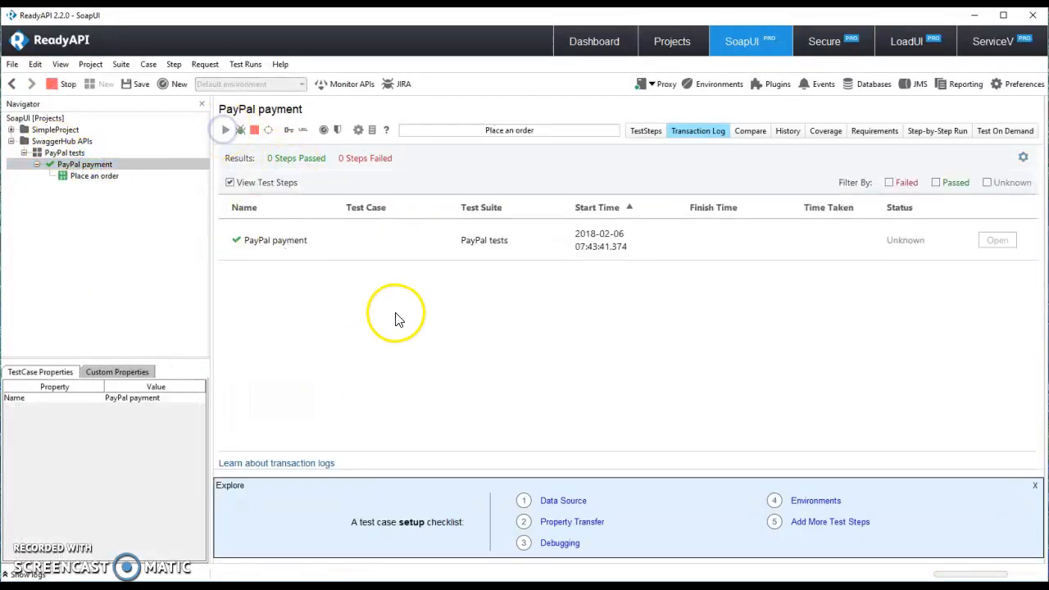